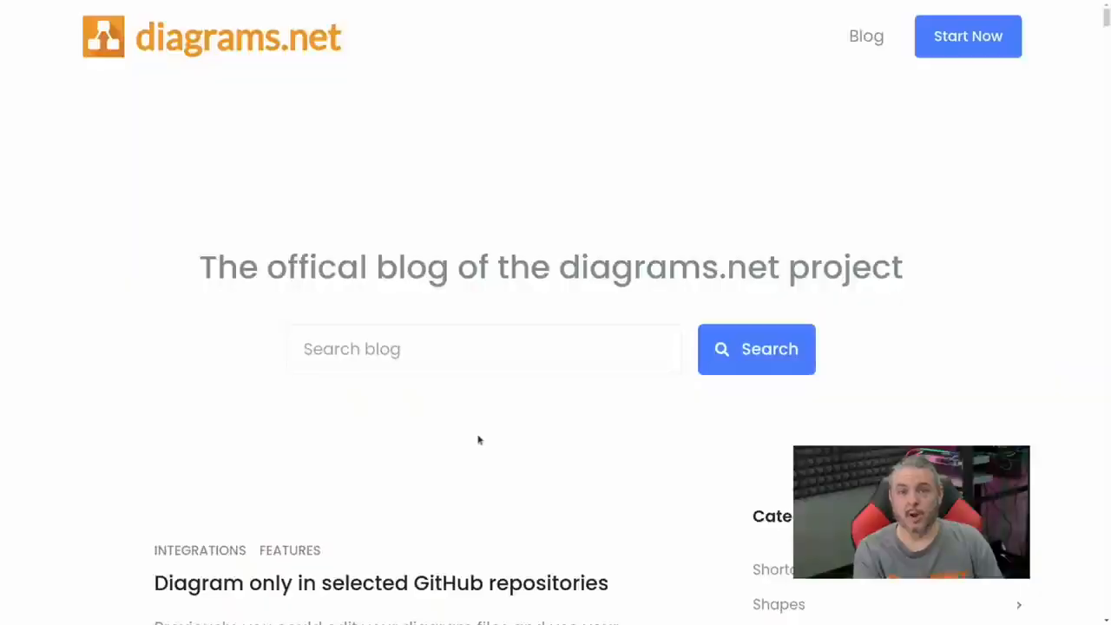
Look through the recent posts and the category list on the diagrams.net blog
scroll(478, 441, "down", 12)
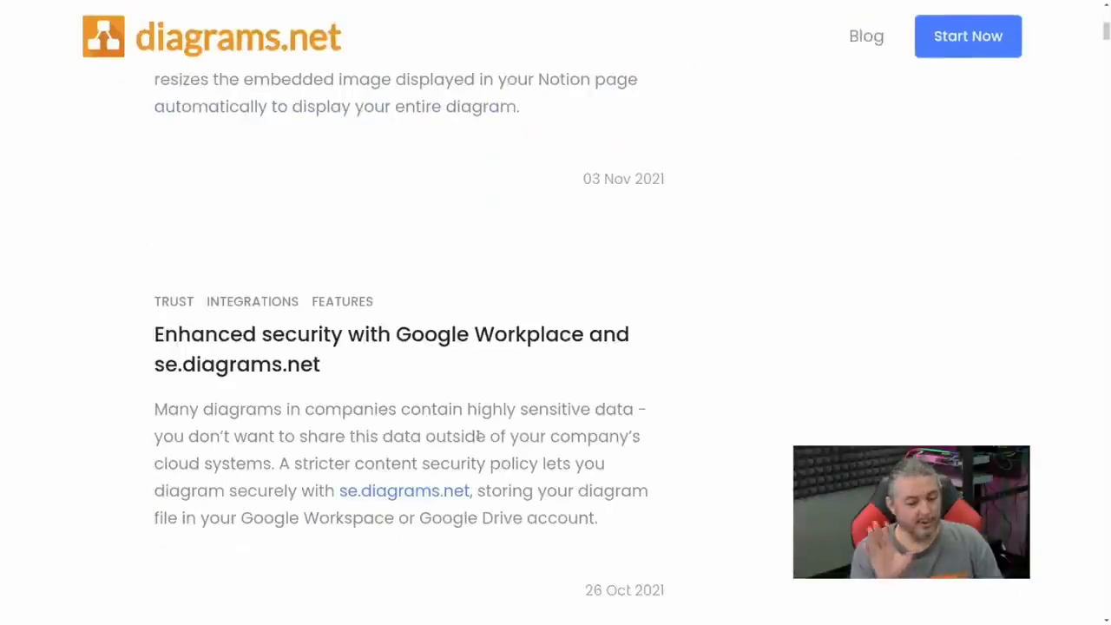
scroll(478, 437, "down", 20)
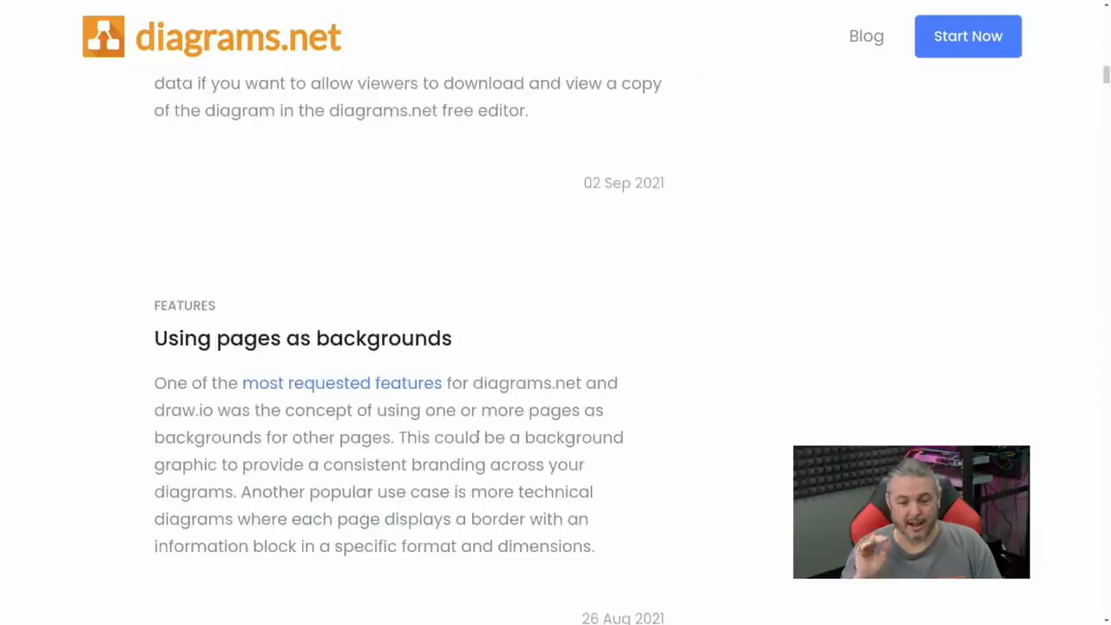
scroll(479, 438, "up", 20)
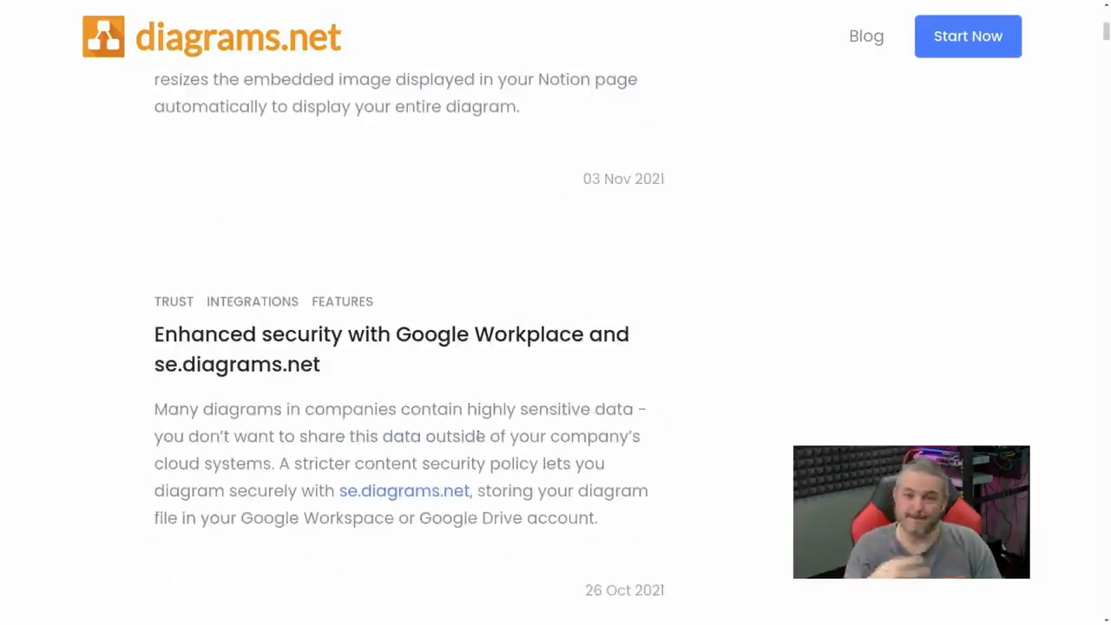
scroll(479, 440, "up", 12)
scroll(729, 412, "down", 5)
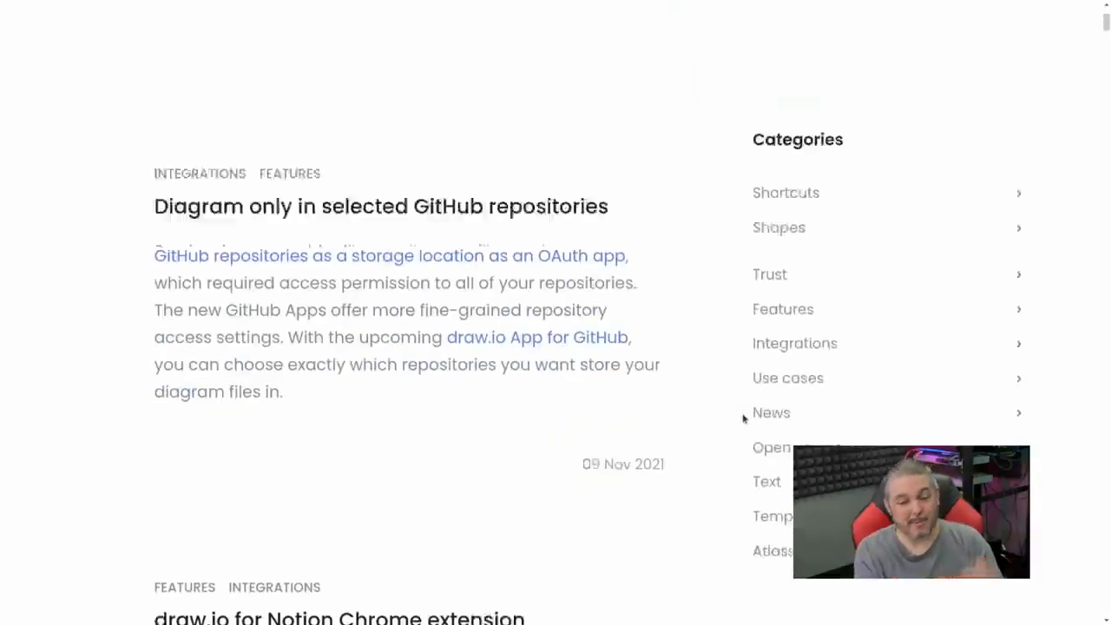
scroll(777, 416, "down", 2)
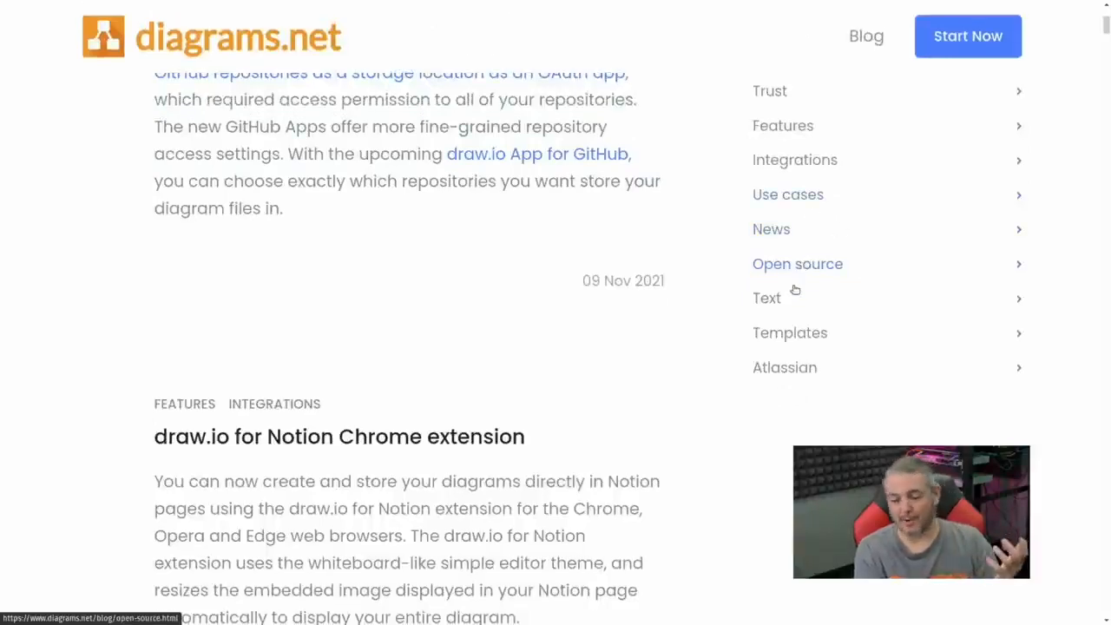
Open the blog's Templates category and look through its posts on diagram templates
left_click(803, 333)
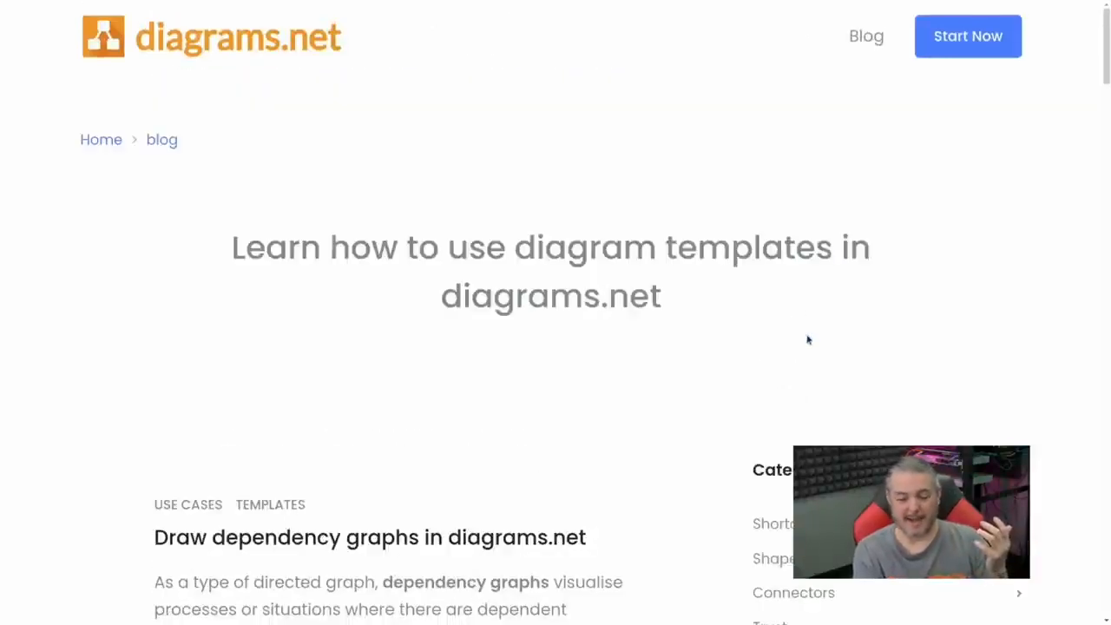
scroll(784, 342, "down", 10)
scroll(745, 415, "down", 14)
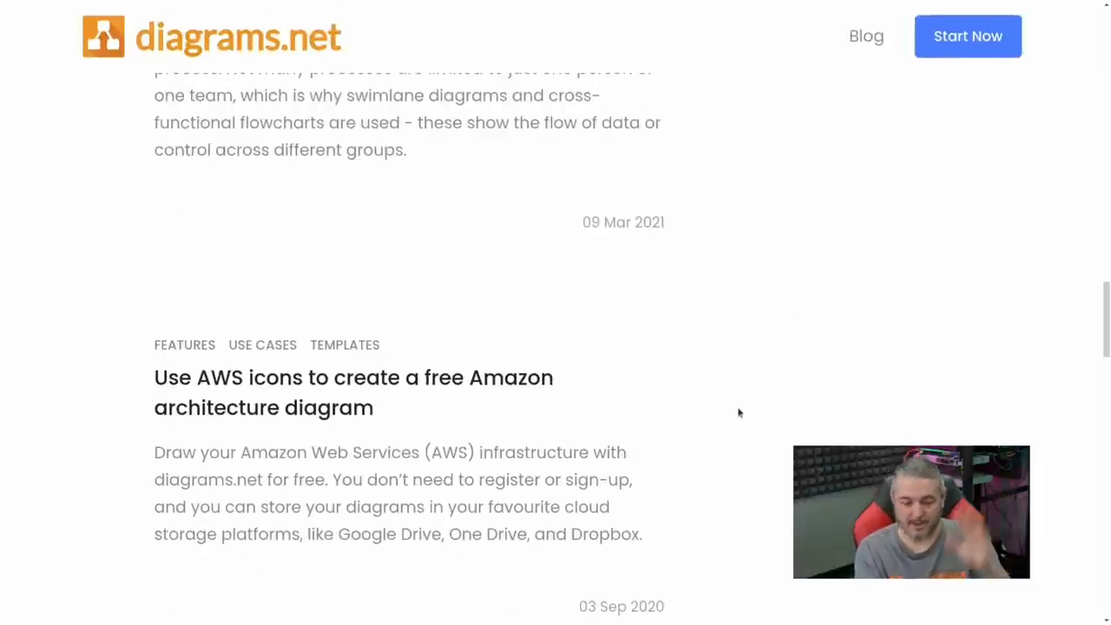
scroll(739, 413, "down", 5)
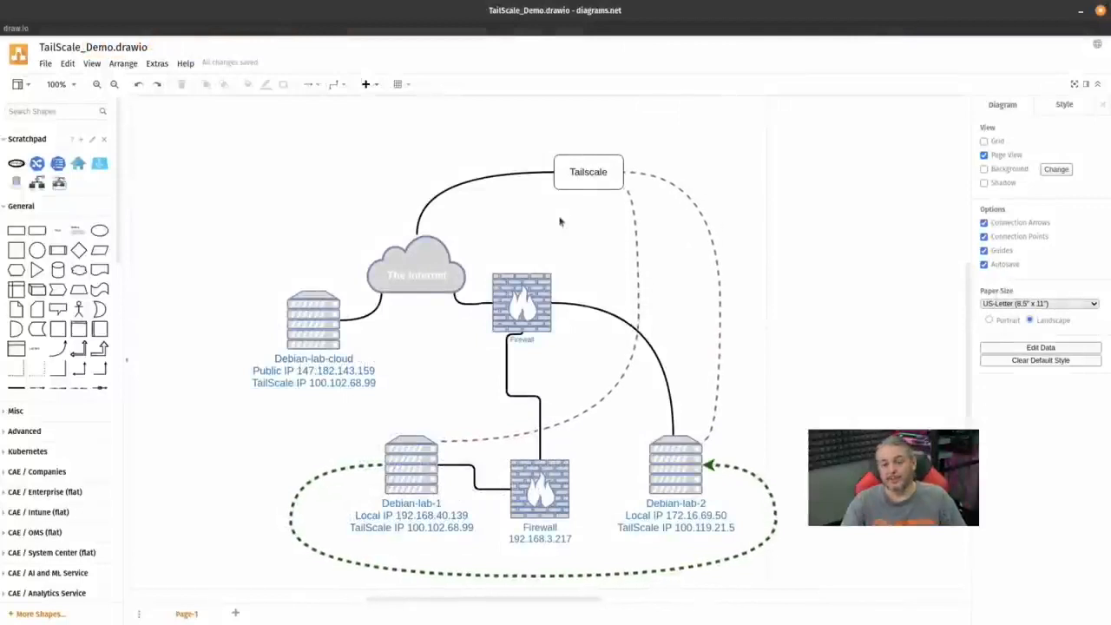
In the draw.io desktop app, turn on Flow Animation for the connector between The Internet cloud and the Tailscale box
left_click(512, 173)
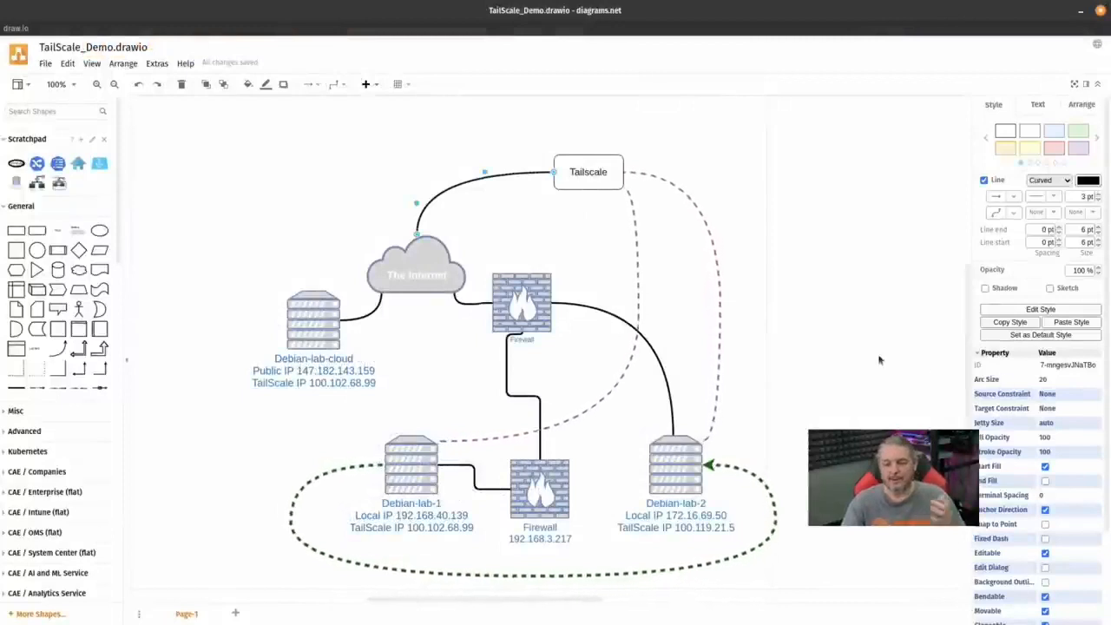
left_click(520, 221)
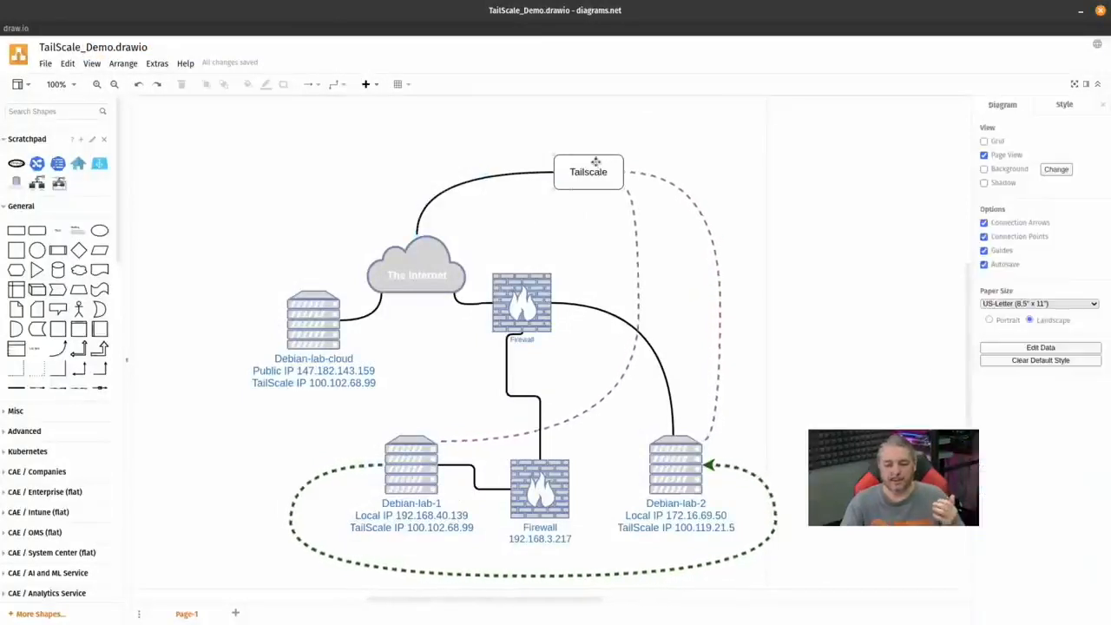
left_click(521, 173)
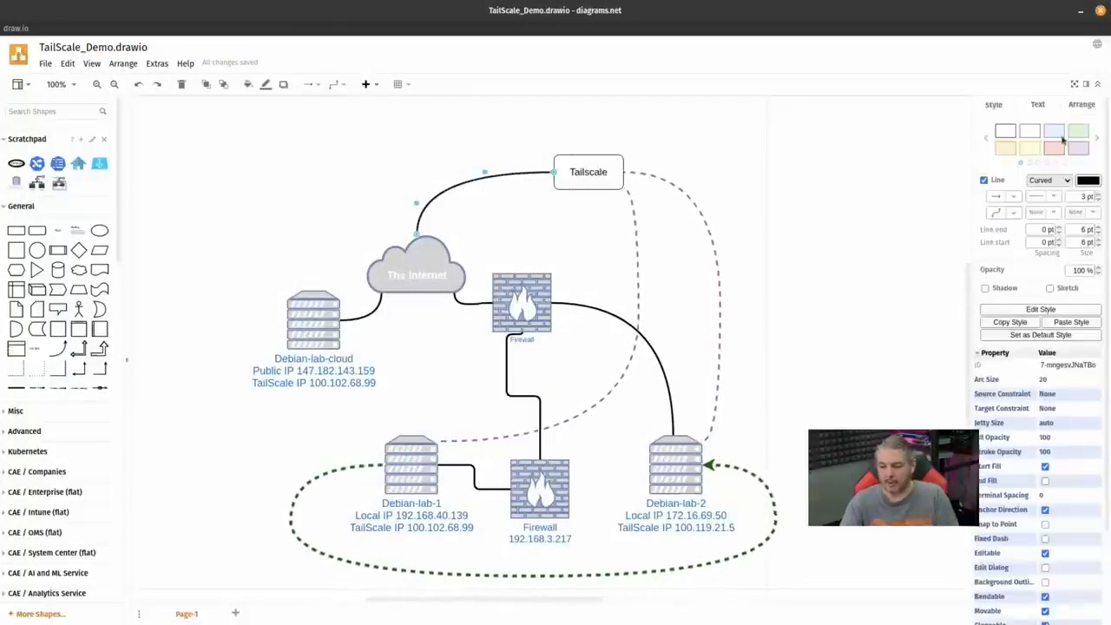
scroll(1062, 277, "down", 3)
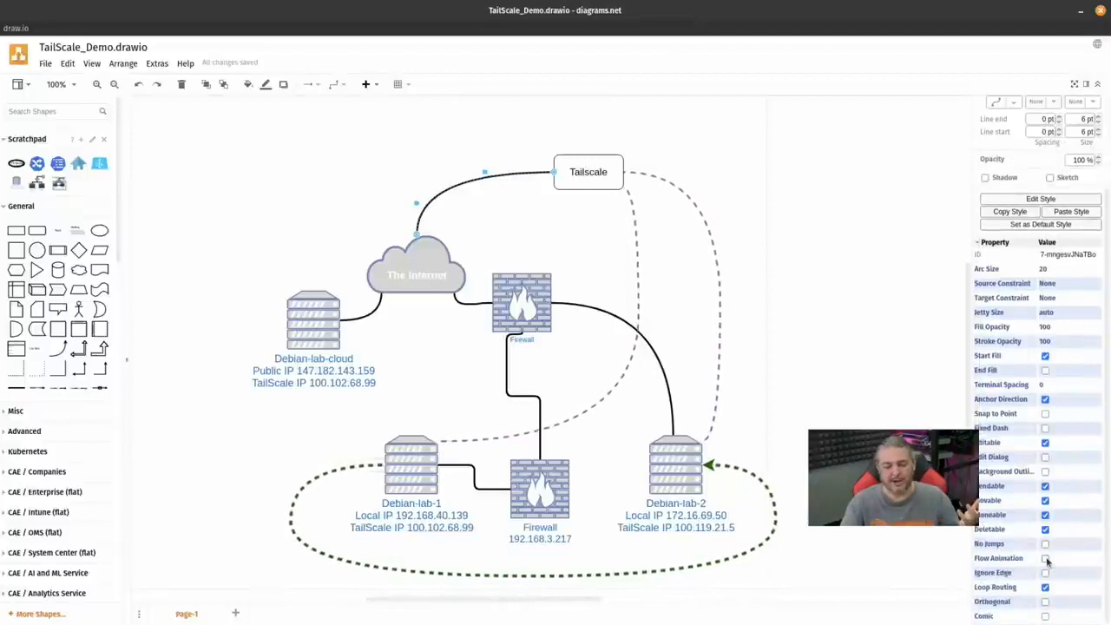
left_click(559, 237)
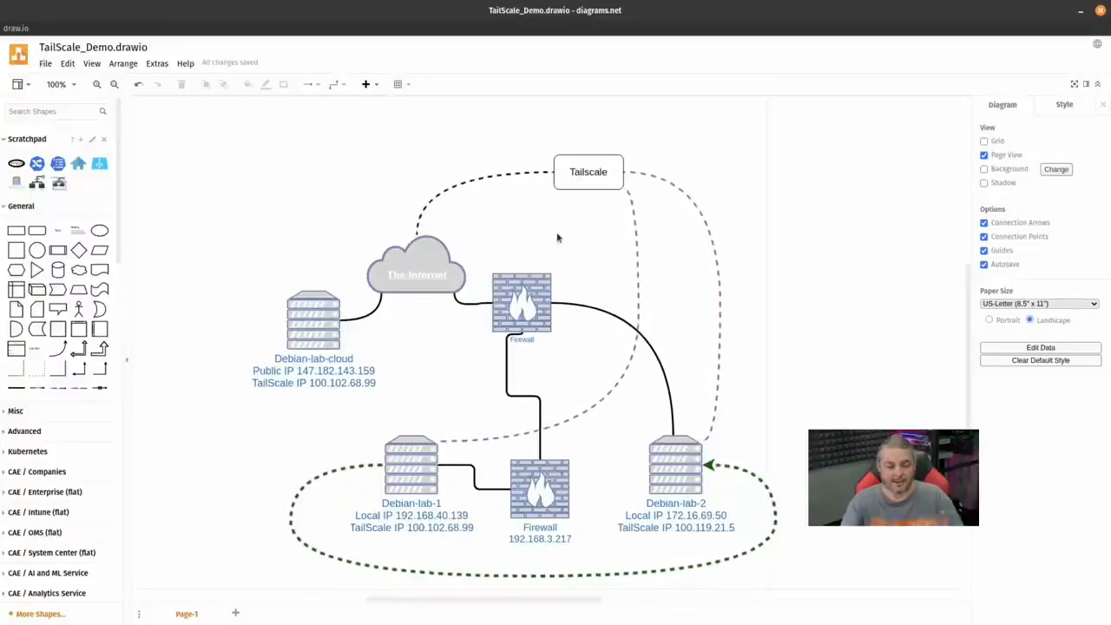
Set the line width of the connector between The Internet and Tailscale to 7 pt and apply the light blue preset style
left_click(473, 179)
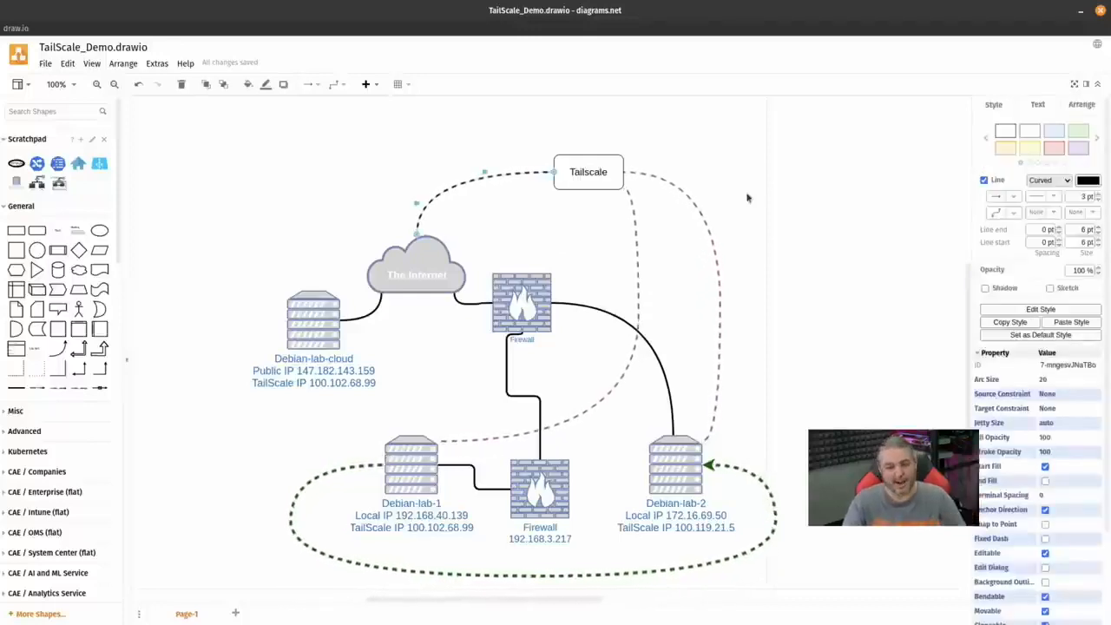
left_click(1098, 194)
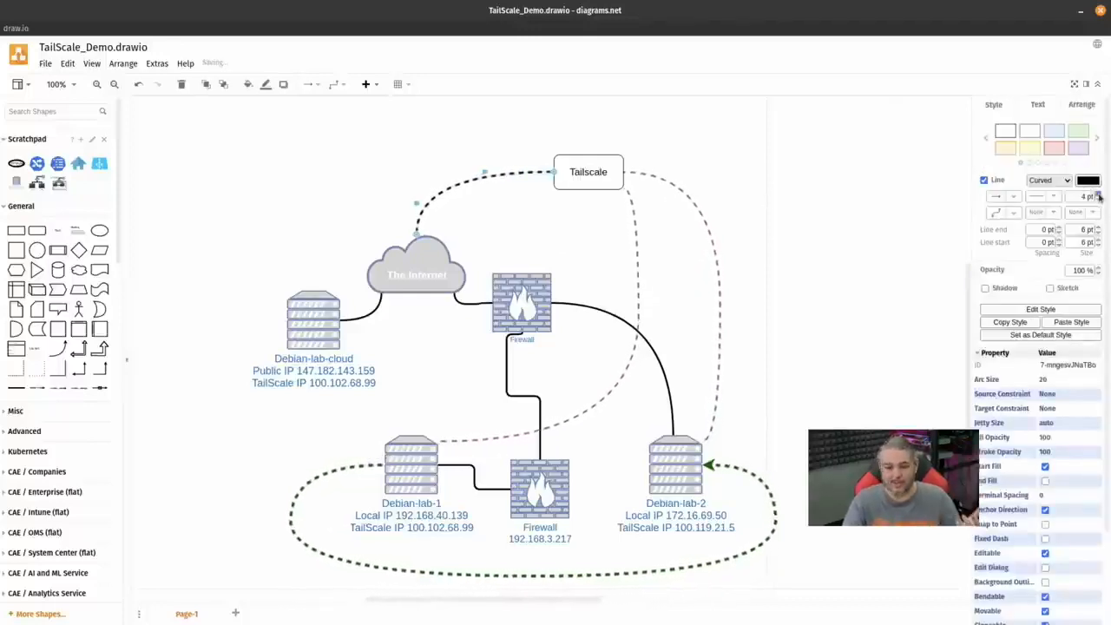
left_click(1098, 194)
left_click(1099, 194)
left_click(1098, 194)
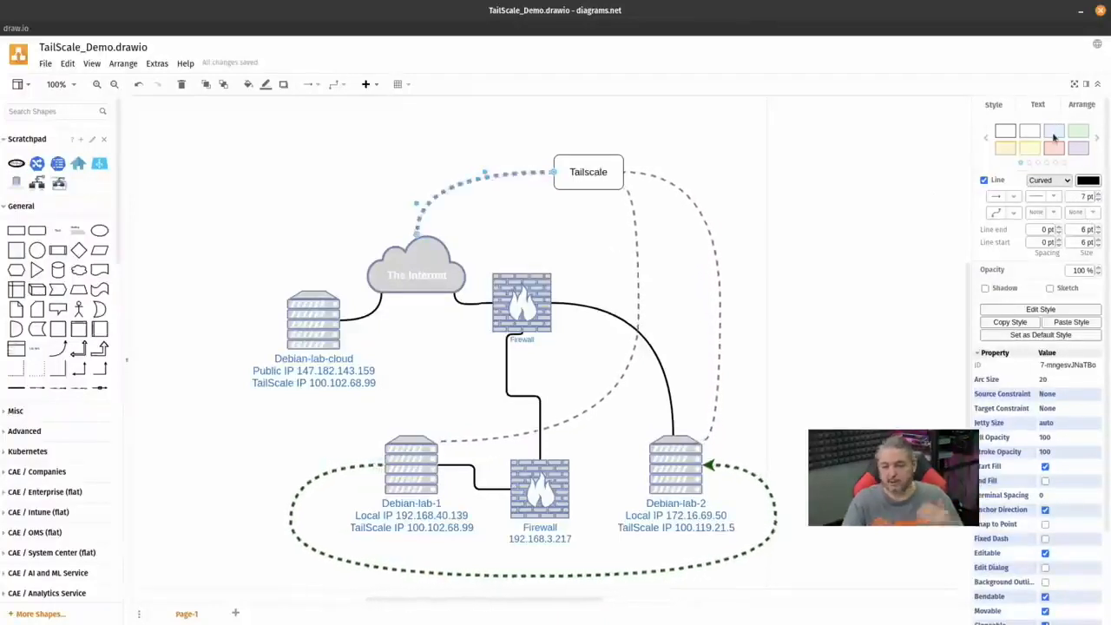
left_click(525, 227)
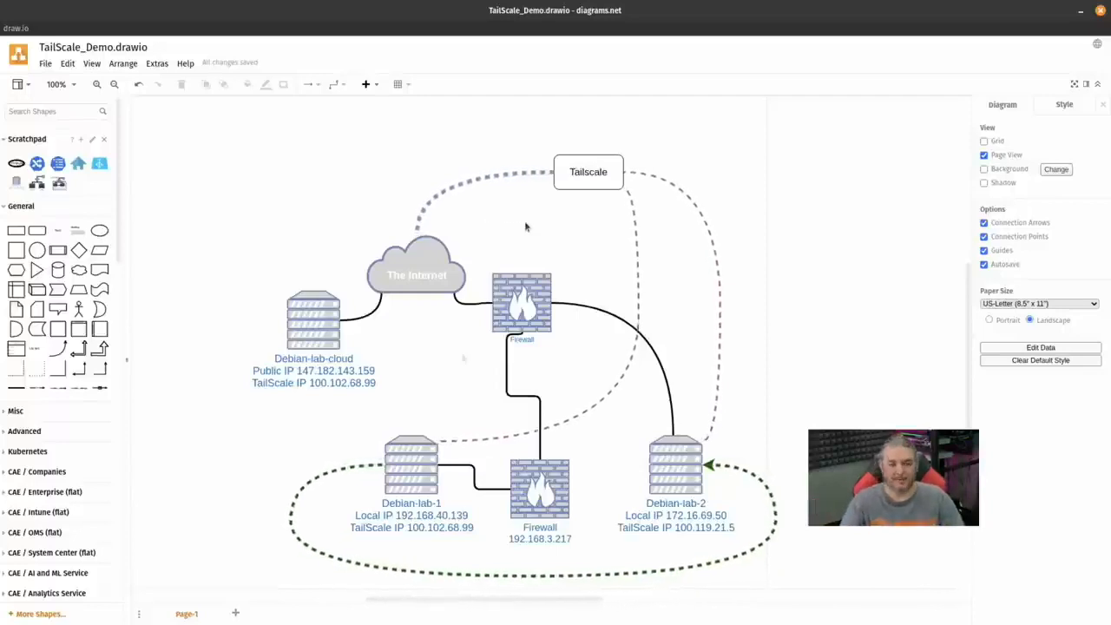
Open the selection of additional shape libraries and enable the Active Directory and Android sets
left_click(62, 615)
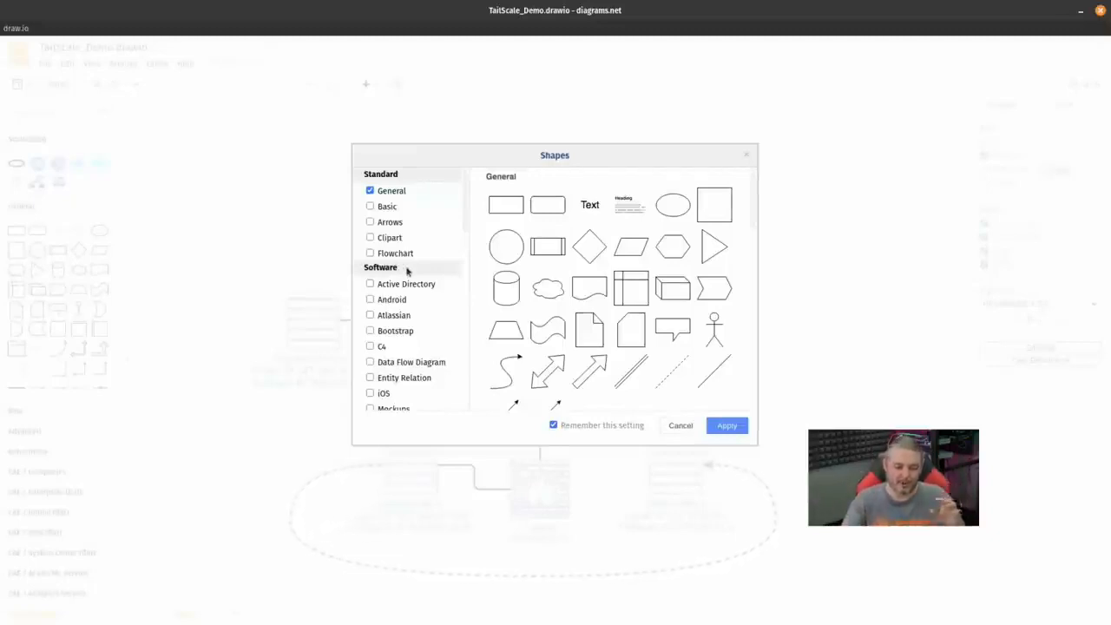
scroll(407, 271, "down", 5)
scroll(407, 272, "up", 3)
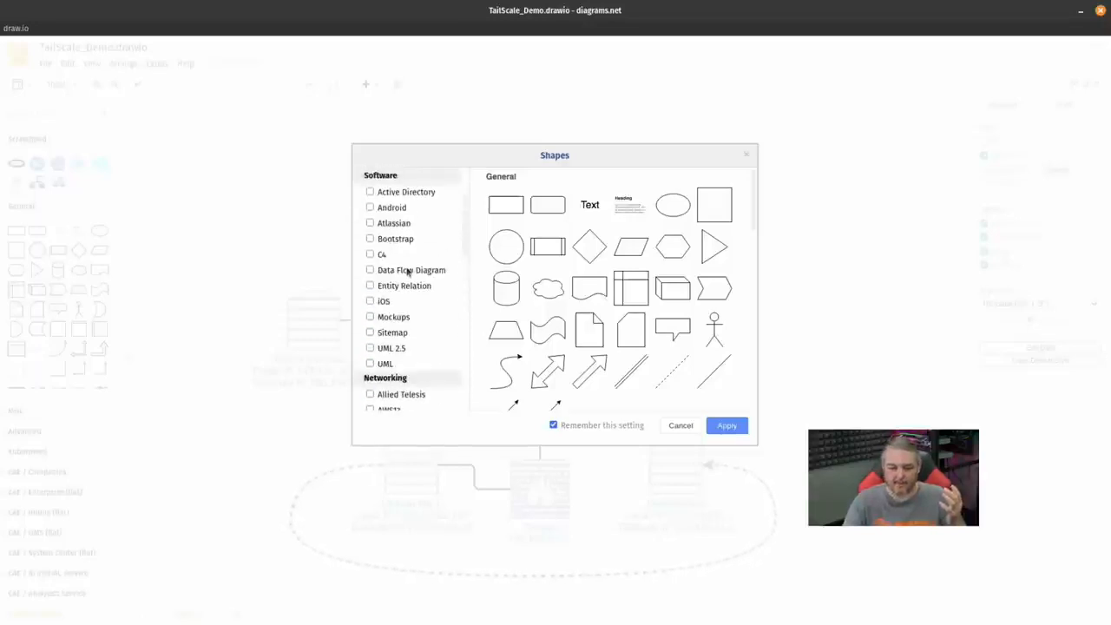
scroll(410, 270, "up", 1)
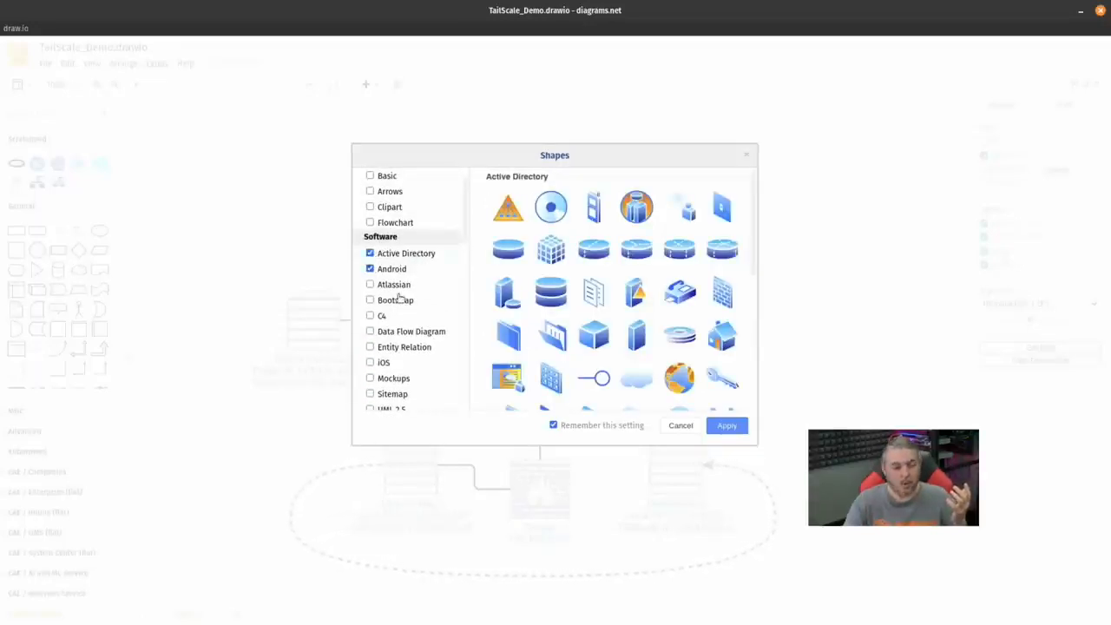
Preview the Bootstrap and Rack shape sets, then apply the shape library selection
scroll(395, 302, "down", 2)
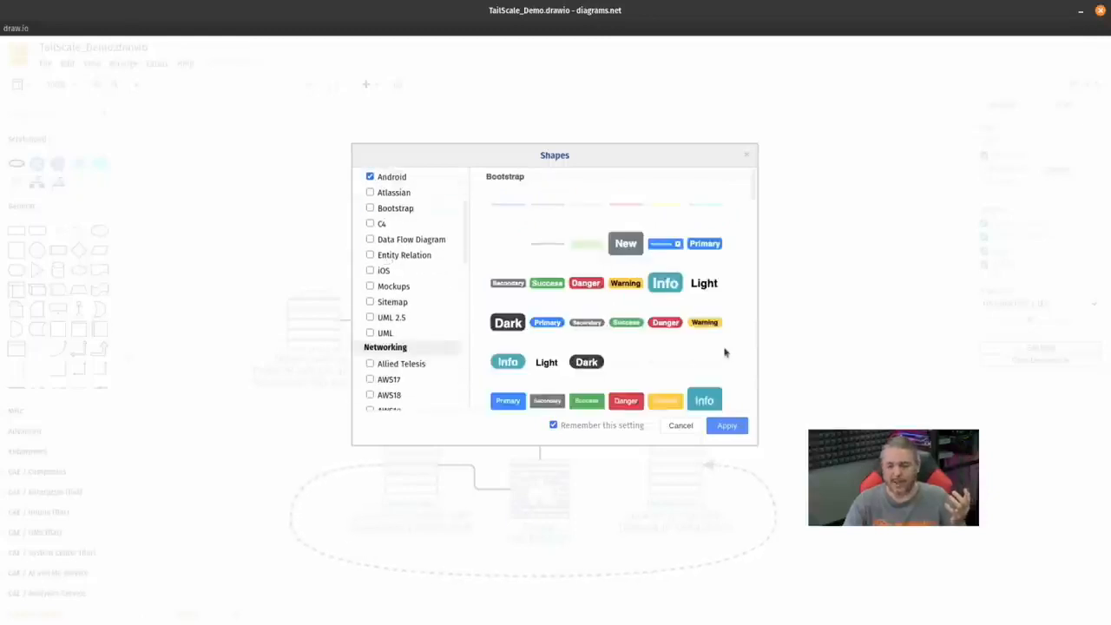
scroll(726, 352, "down", 6)
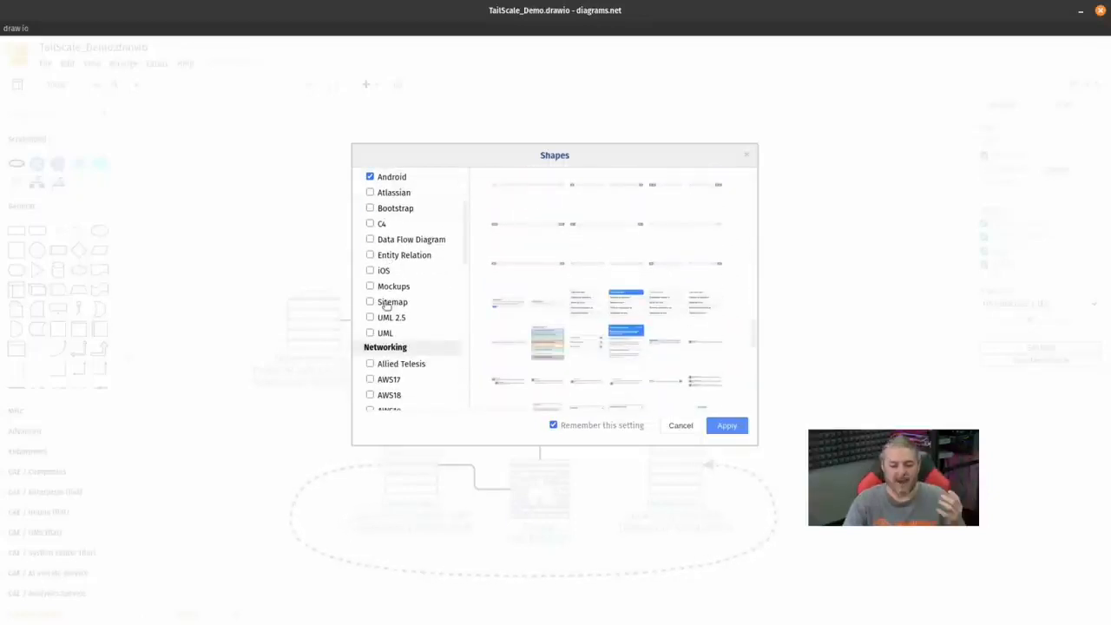
scroll(431, 298, "down", 2)
scroll(393, 298, "down", 9)
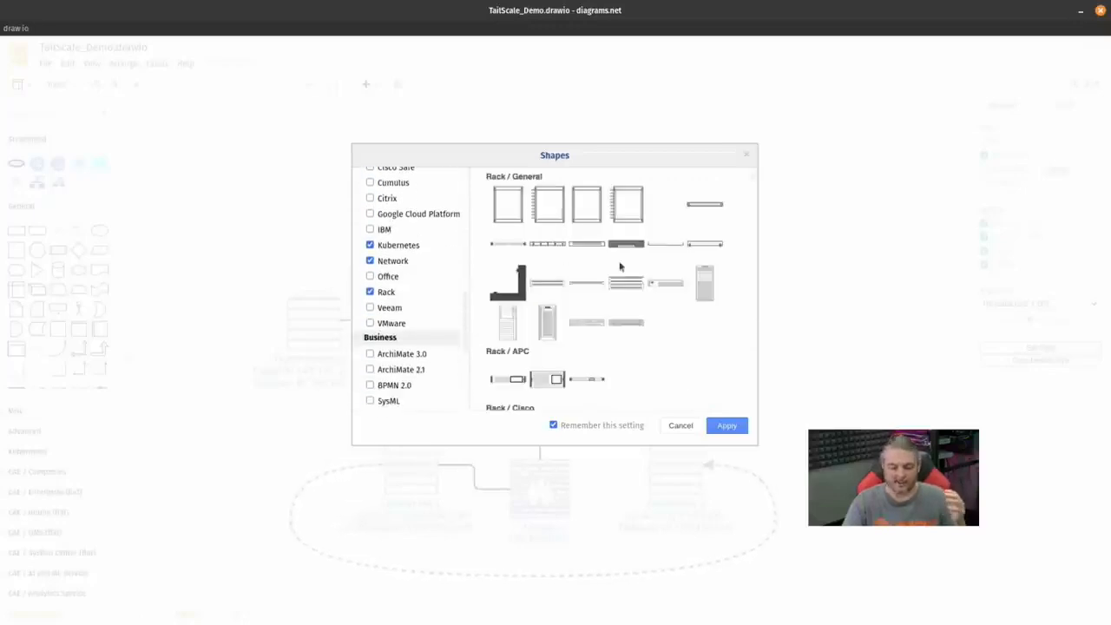
scroll(613, 275, "down", 5)
scroll(612, 284, "down", 1)
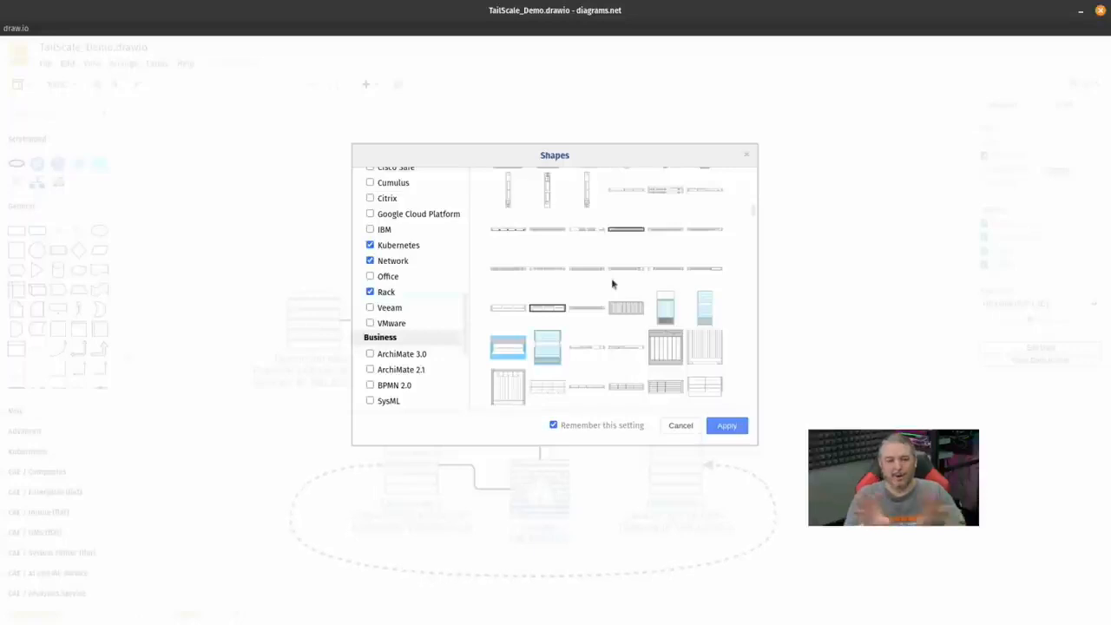
scroll(611, 283, "down", 3)
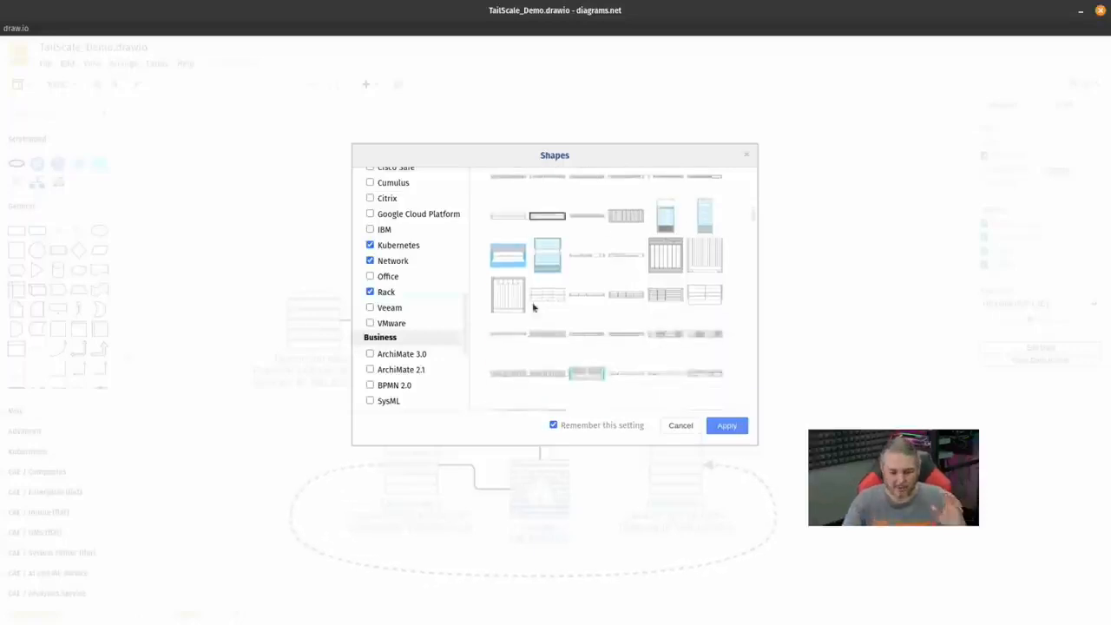
left_click(740, 428)
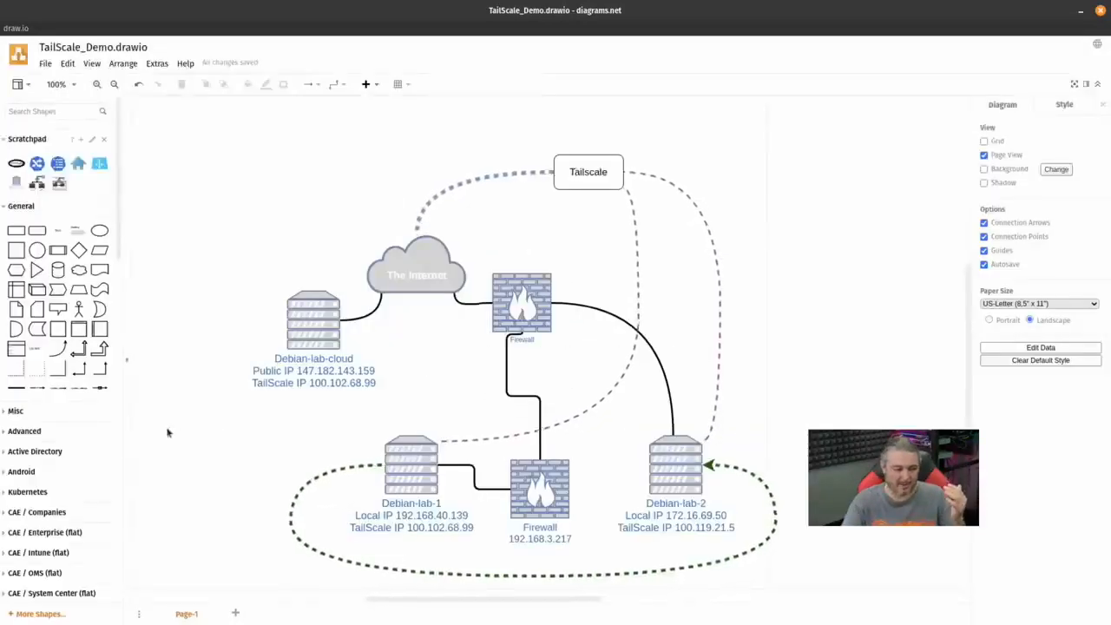
Look over the available shape libraries, search the shapes for "rack" and load more results
scroll(62, 462, "down", 10)
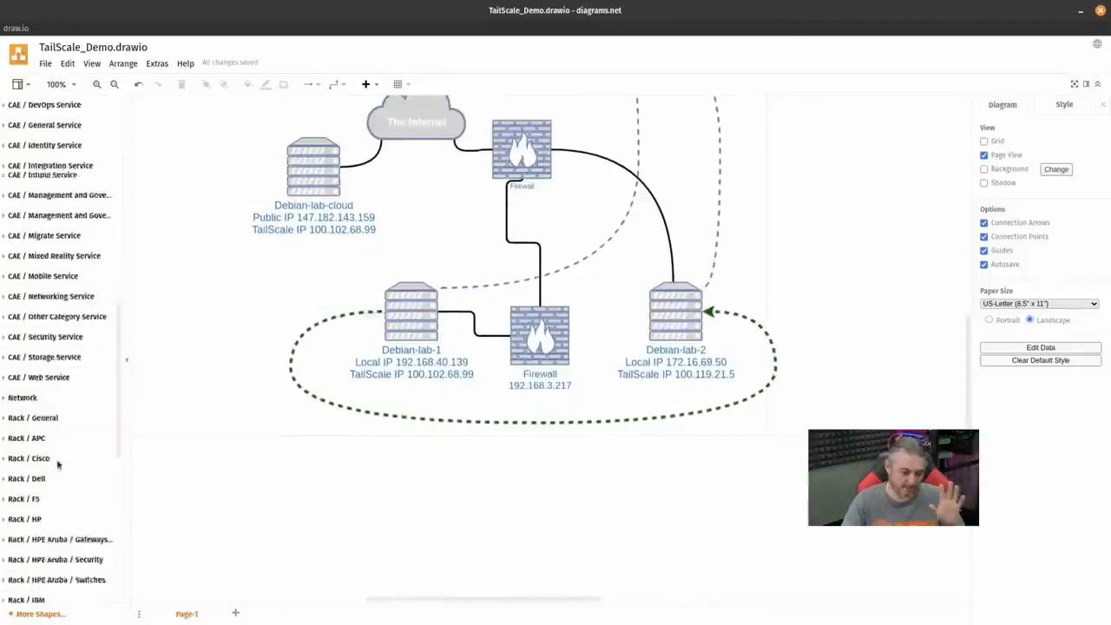
scroll(58, 464, "up", 5)
scroll(63, 463, "up", 10)
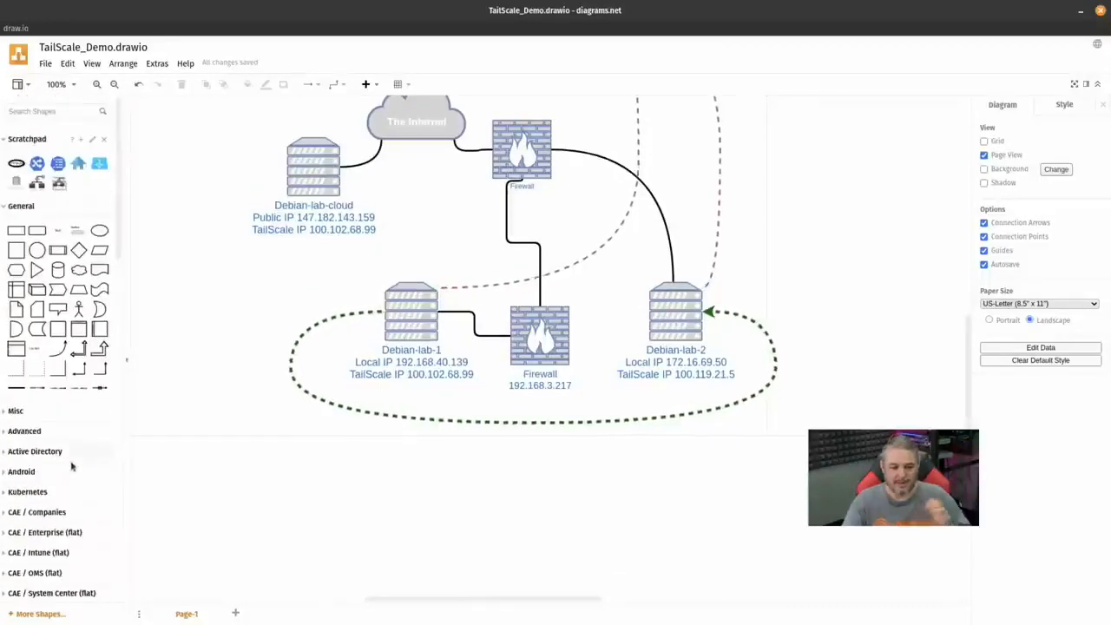
left_click(41, 113)
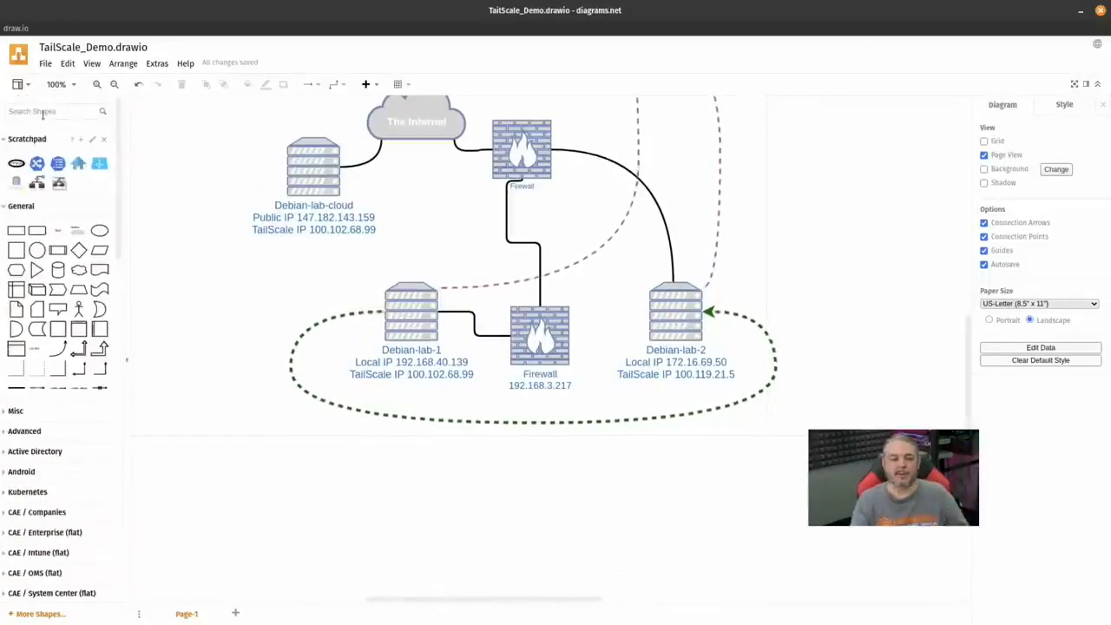
type("rack")
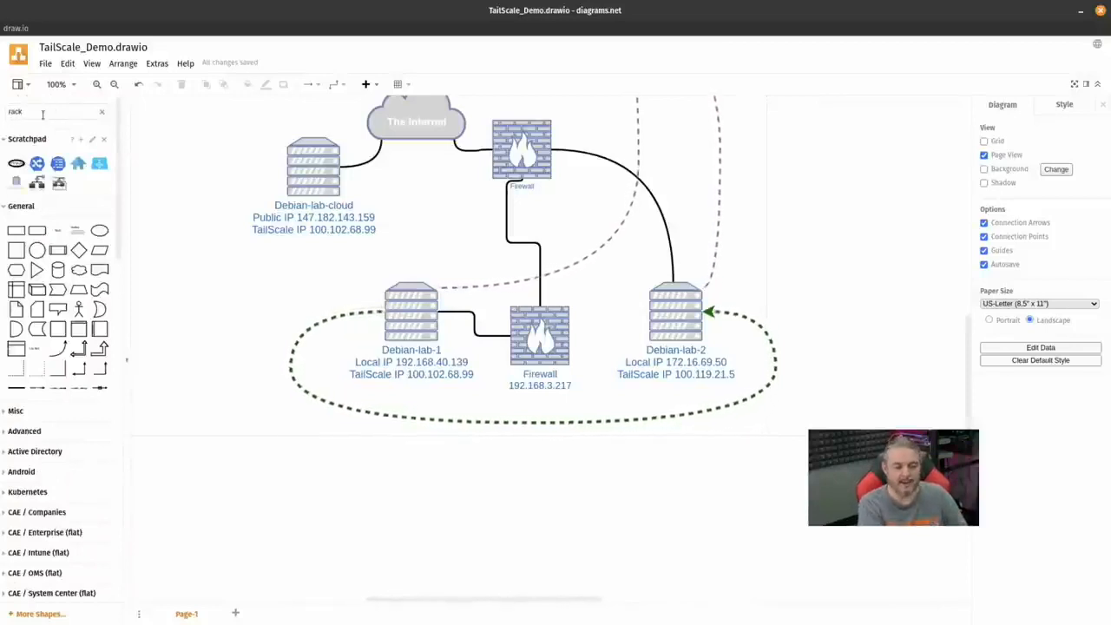
key("Return")
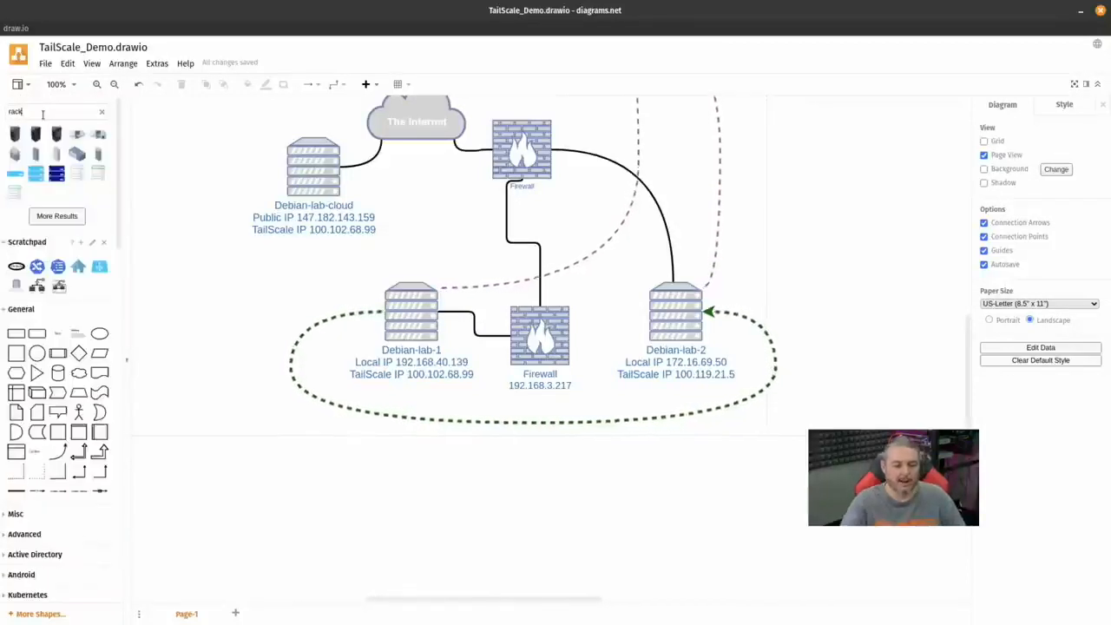
left_click(57, 216)
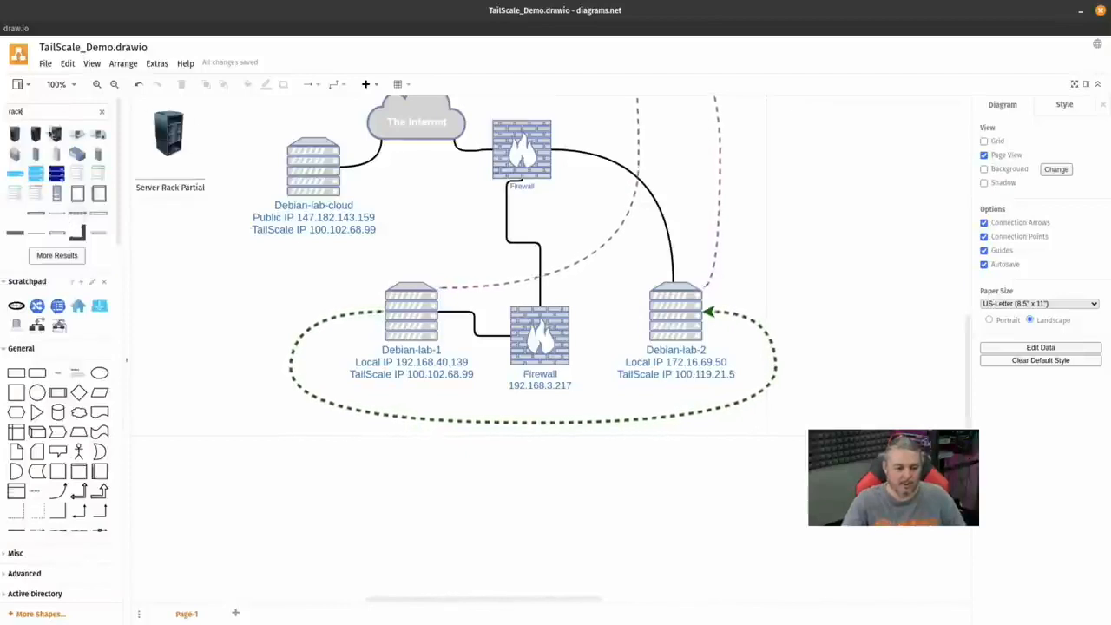
Search the shapes for "azure" and place the Windows logo shape just left of the Debian-lab-1 server
double_click(35, 112)
type("azure")
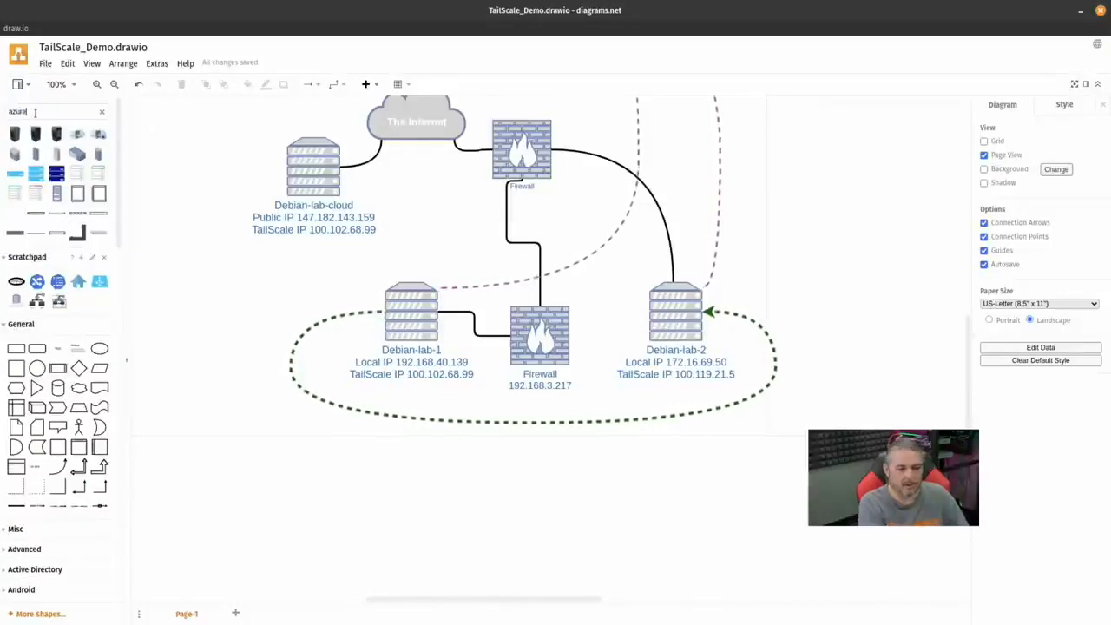
key("Return")
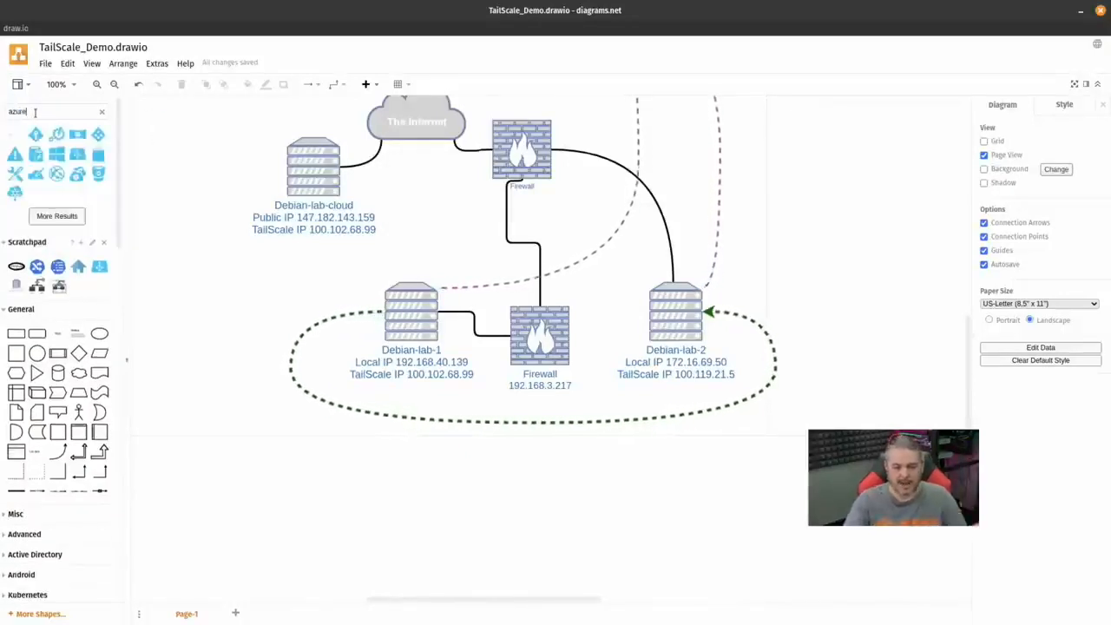
left_click_drag(56, 154, 329, 294)
mouse_move(101, 179)
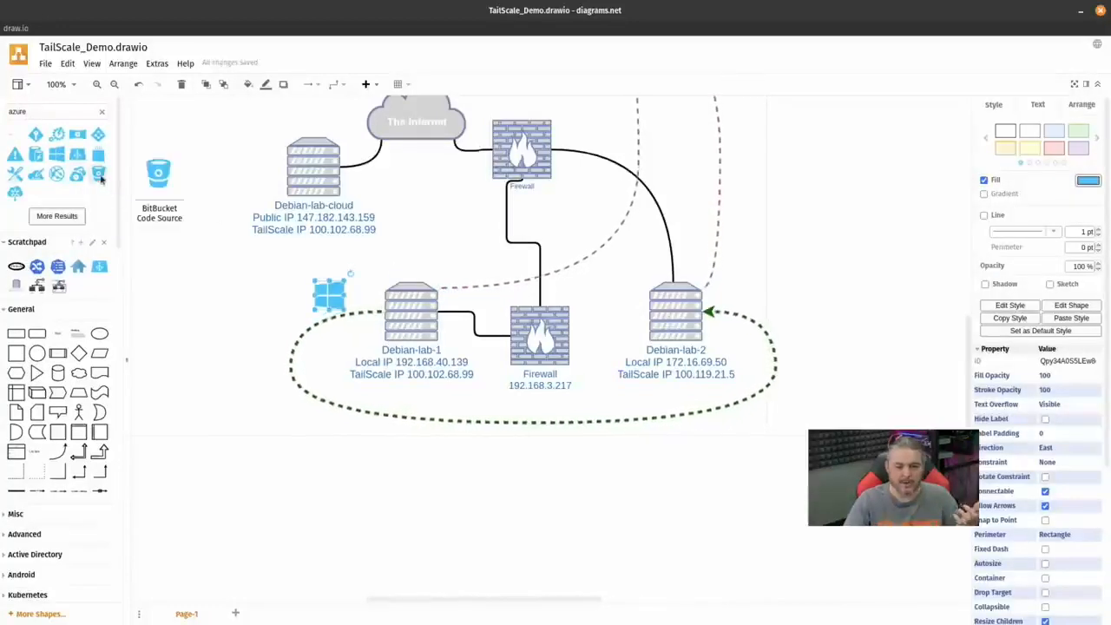
Place the BitBucket Code Source shape above the Debian-lab-1 server and the round network globe shape to the left of the Windows logo
left_click_drag(101, 179, 411, 258)
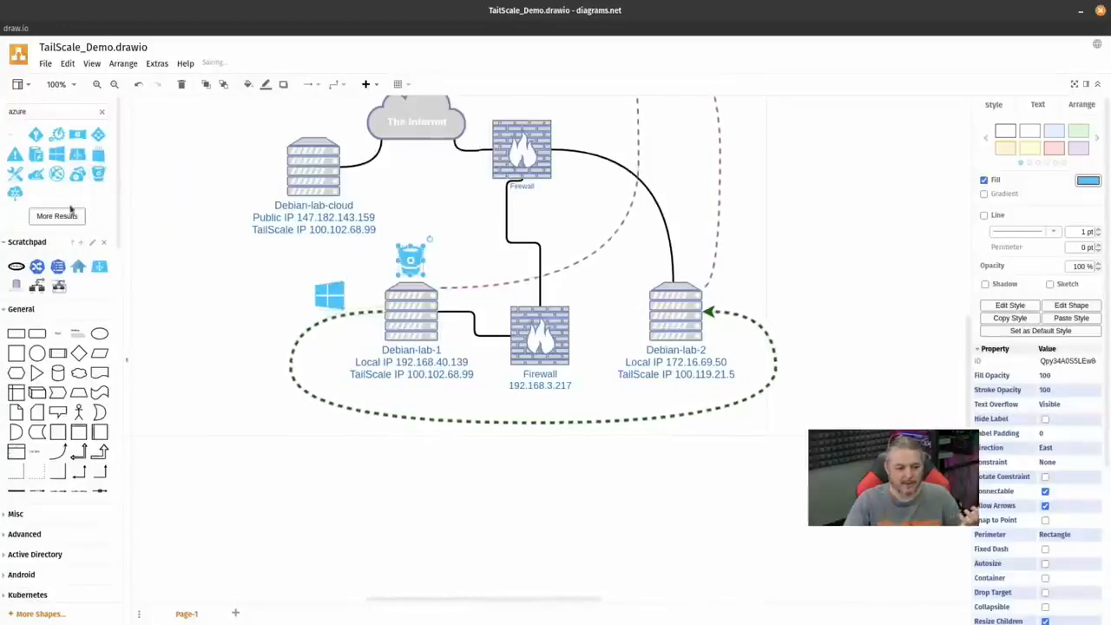
mouse_move(51, 181)
left_click_drag(52, 181, 239, 297)
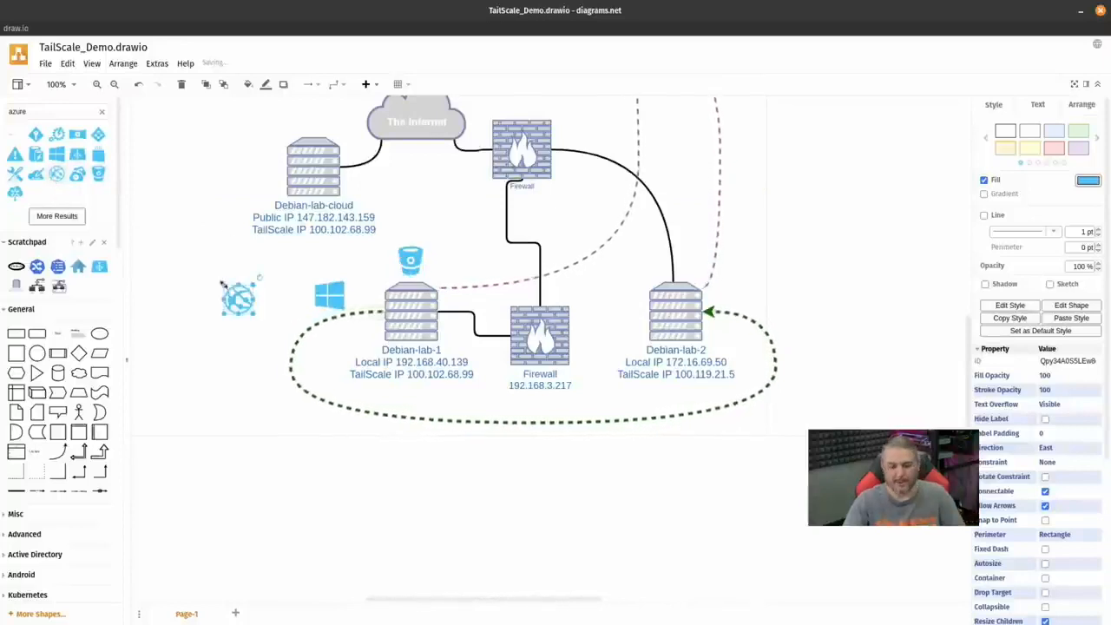
left_click(291, 271)
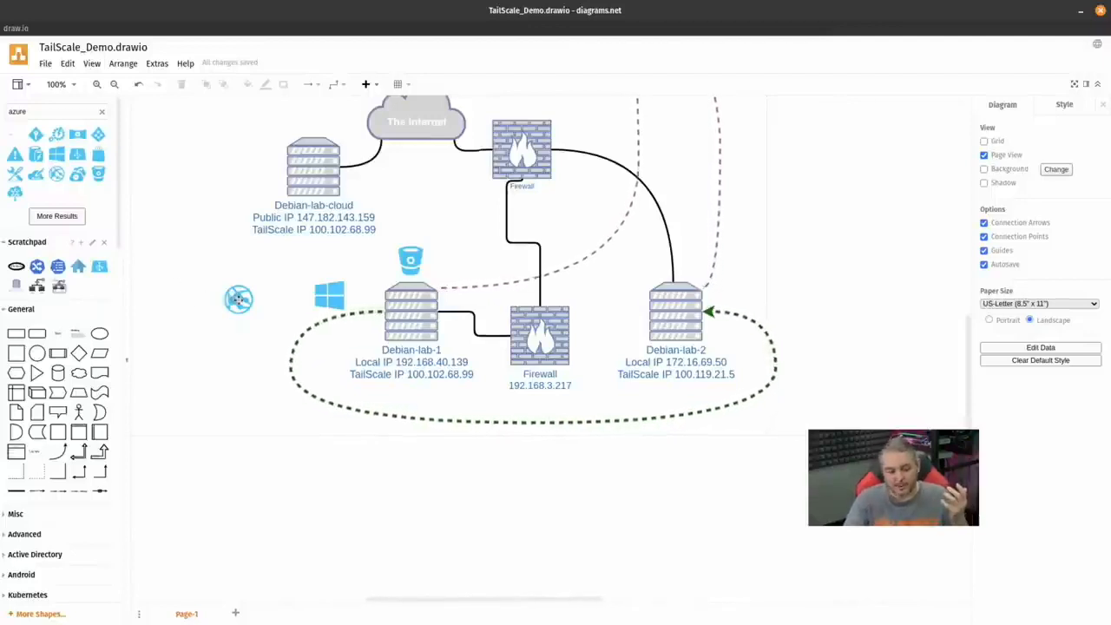
Save the round network globe shape and the firewall labelled 192.168.3.217 to the Scratchpad
left_click_drag(237, 299, 82, 286)
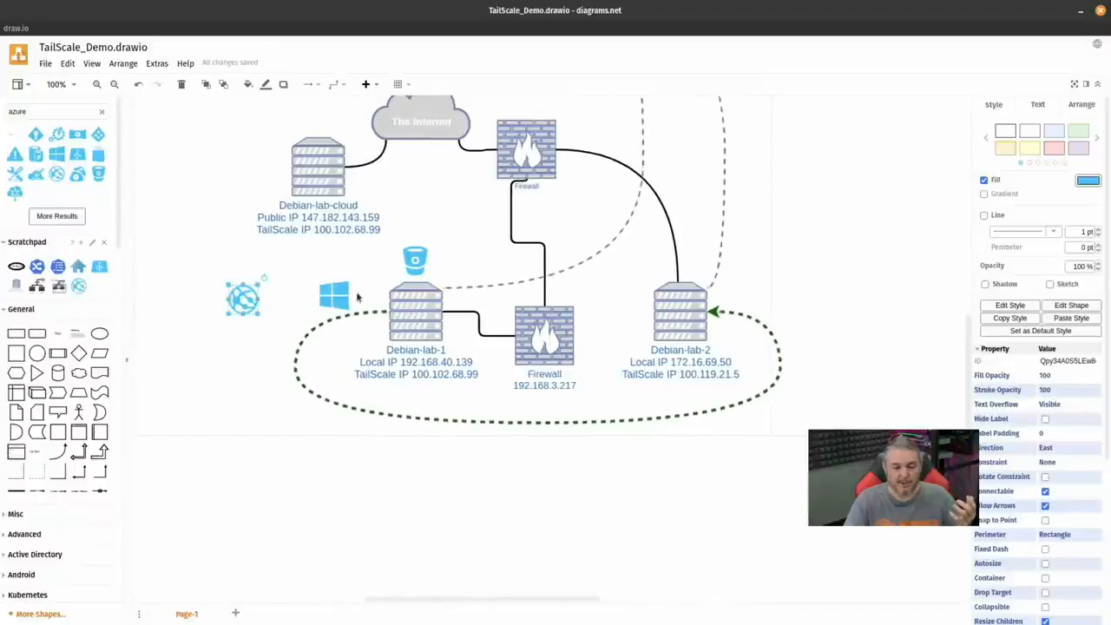
left_click(526, 214)
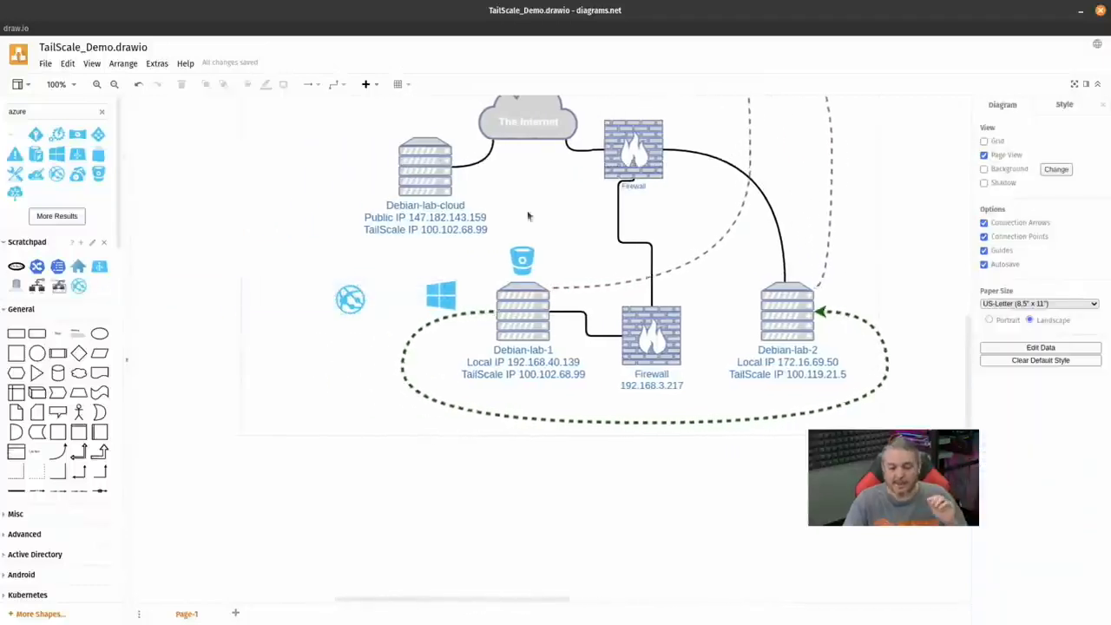
left_click(646, 338)
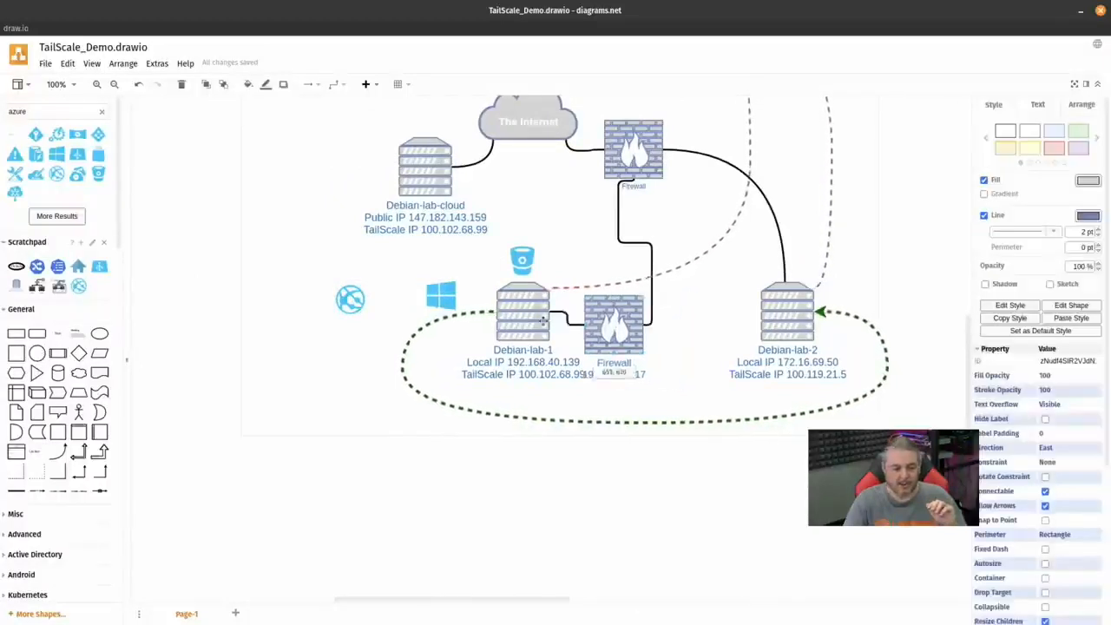
left_click(246, 321)
Add a second page and place the saved firewall from the Scratchpad near its centre
left_click(235, 613)
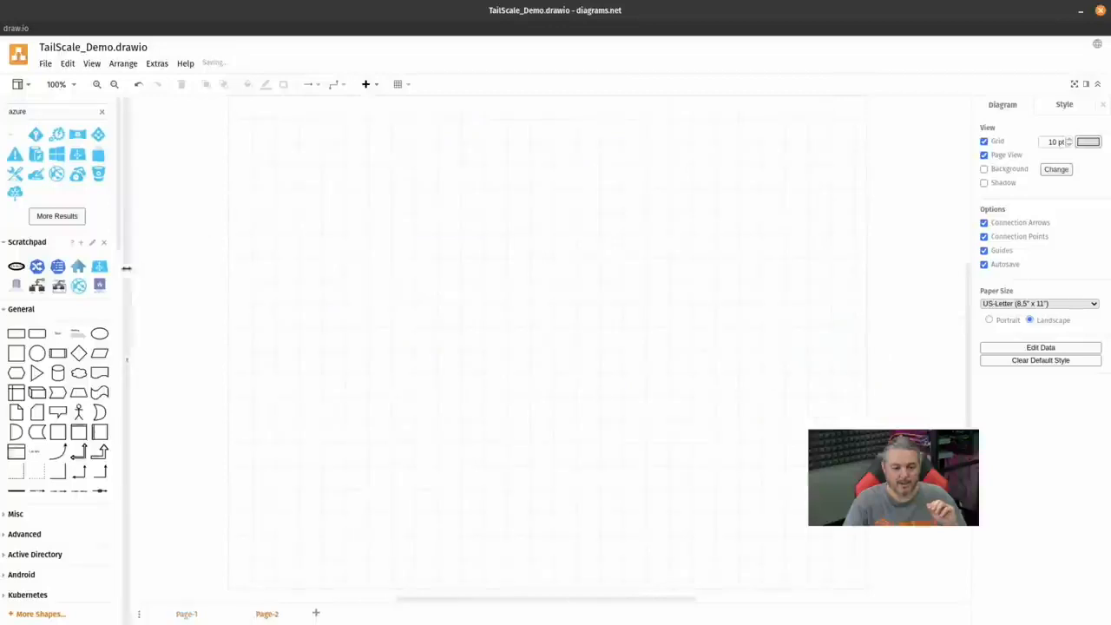
left_click(100, 286)
left_click_drag(101, 288, 571, 254)
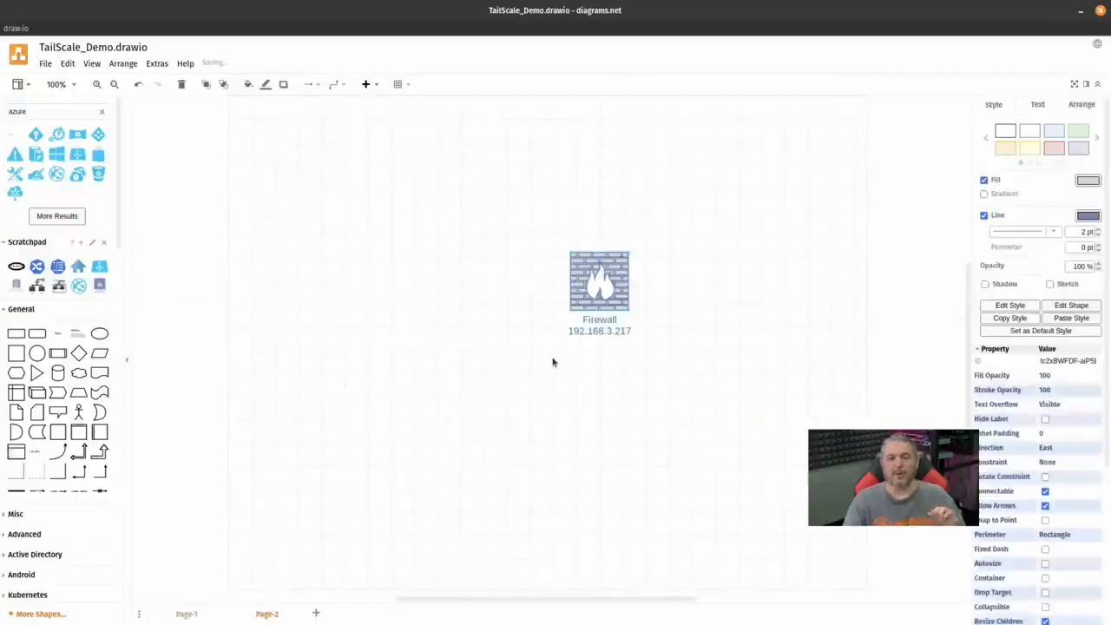
left_click(551, 364)
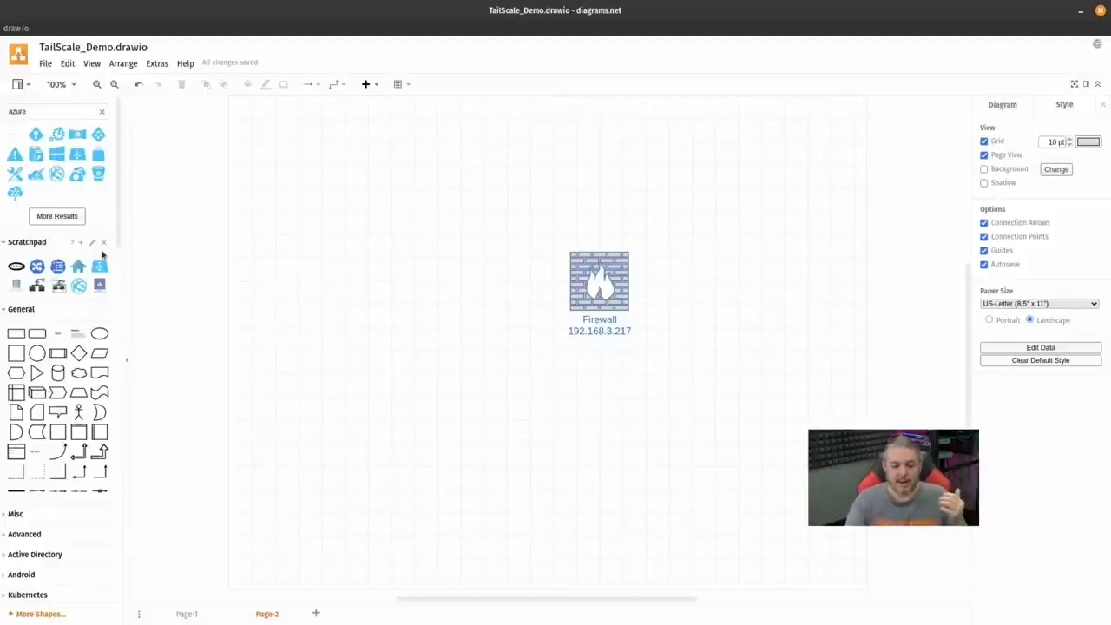
Review the Scratchpad's contents for editing, close them without changes and preview the two saved Alpha/Beta diagrams
left_click(93, 242)
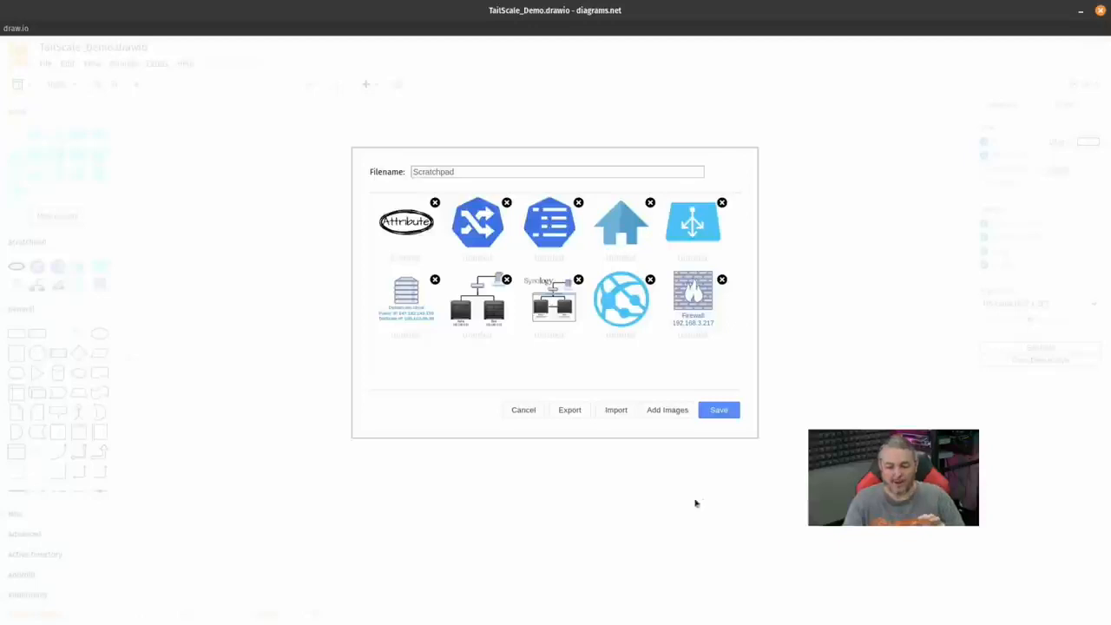
left_click(523, 414)
left_click(59, 288)
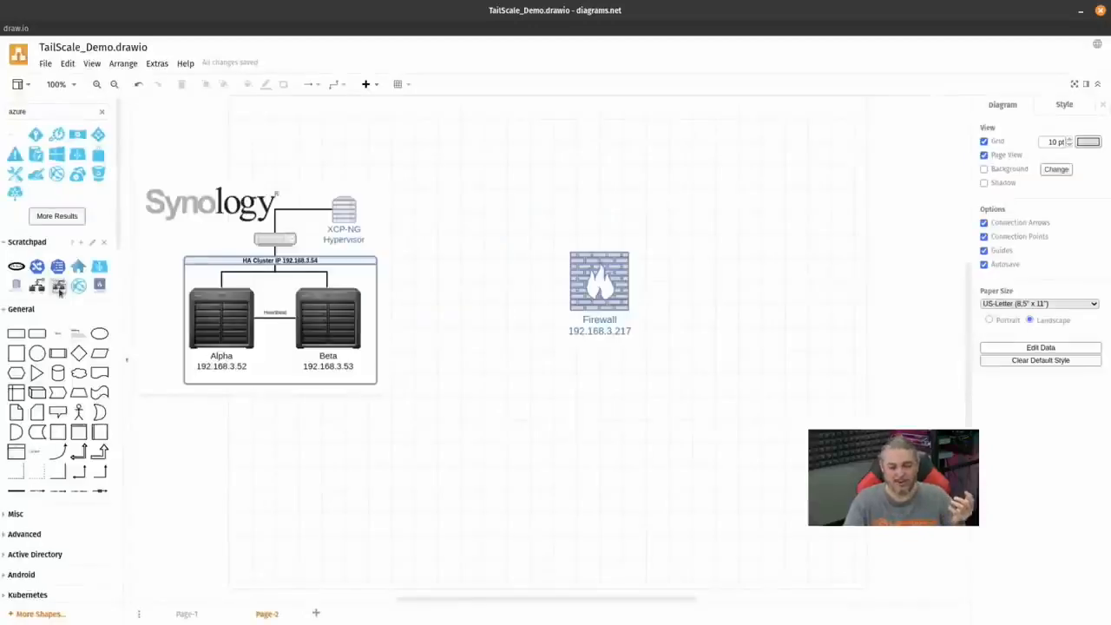
left_click(41, 288)
left_click(58, 289)
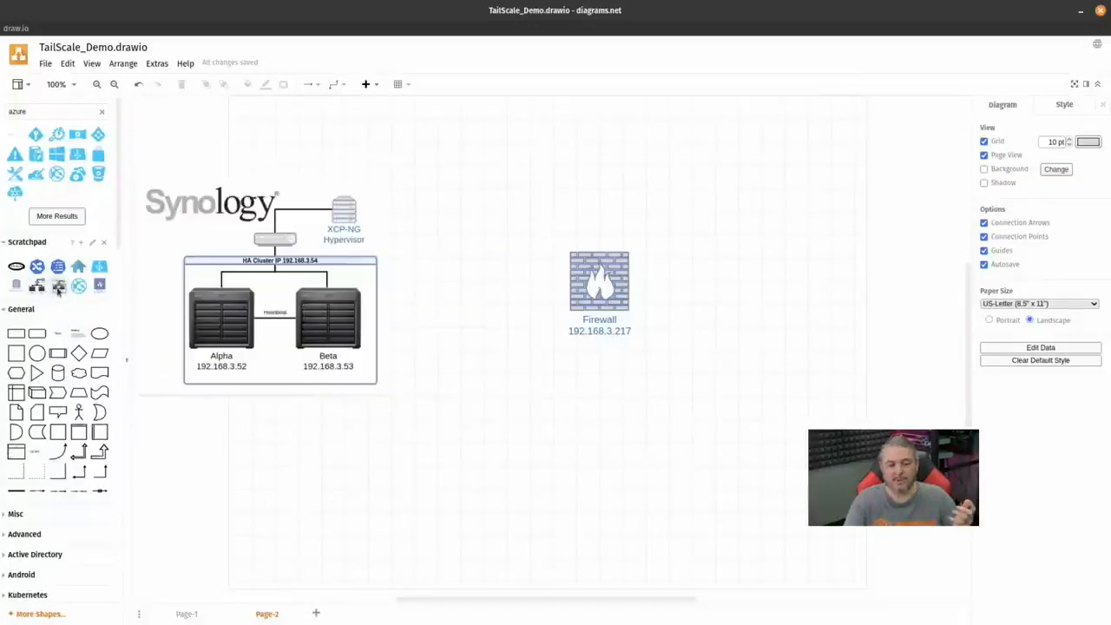
Place the saved Synology HA Cluster diagram from the Scratchpad on the second page
key("ctrl+z")
left_click_drag(58, 289, 317, 148)
scroll(358, 350, "down", 5)
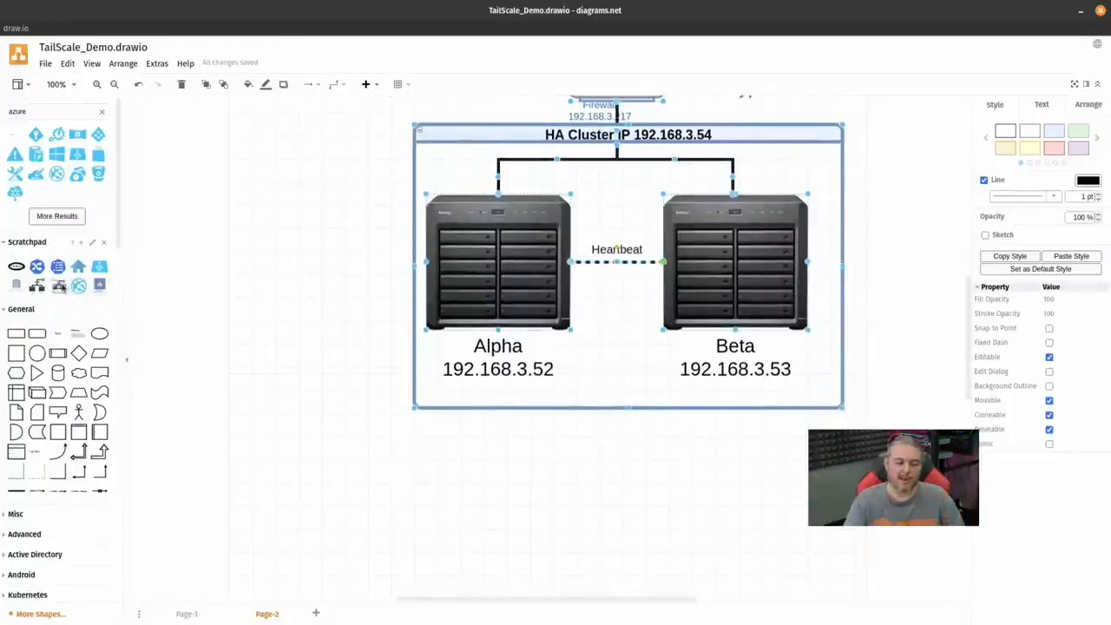
Add a third page, place the saved Alpha/Beta diagram without the cluster frame on it and move it within the page
left_click(37, 285)
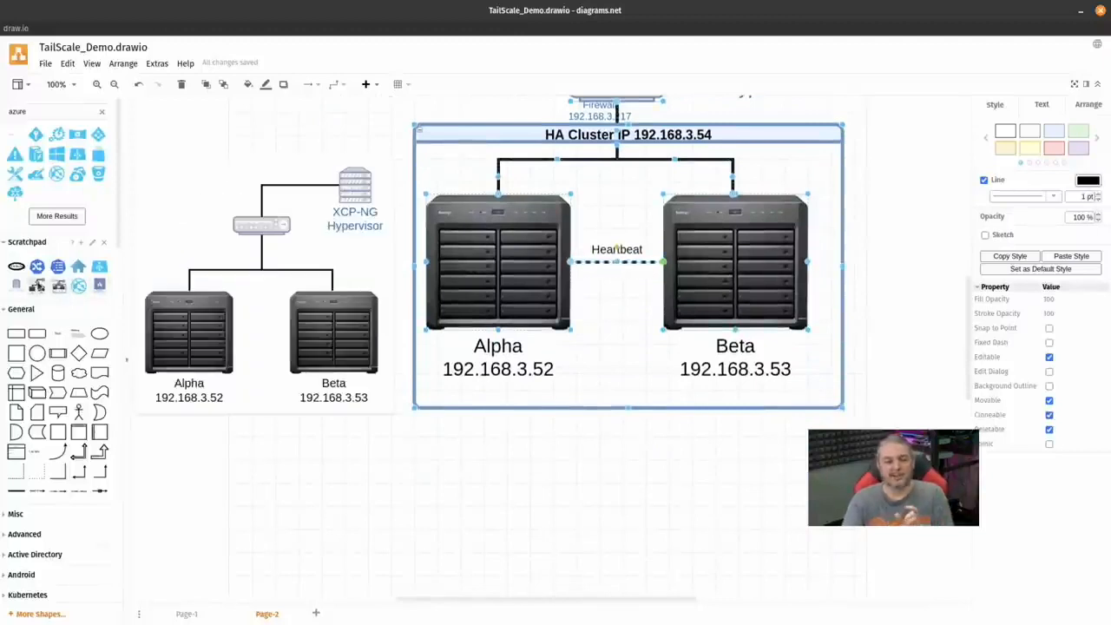
left_click(316, 613)
left_click_drag(38, 288, 425, 264)
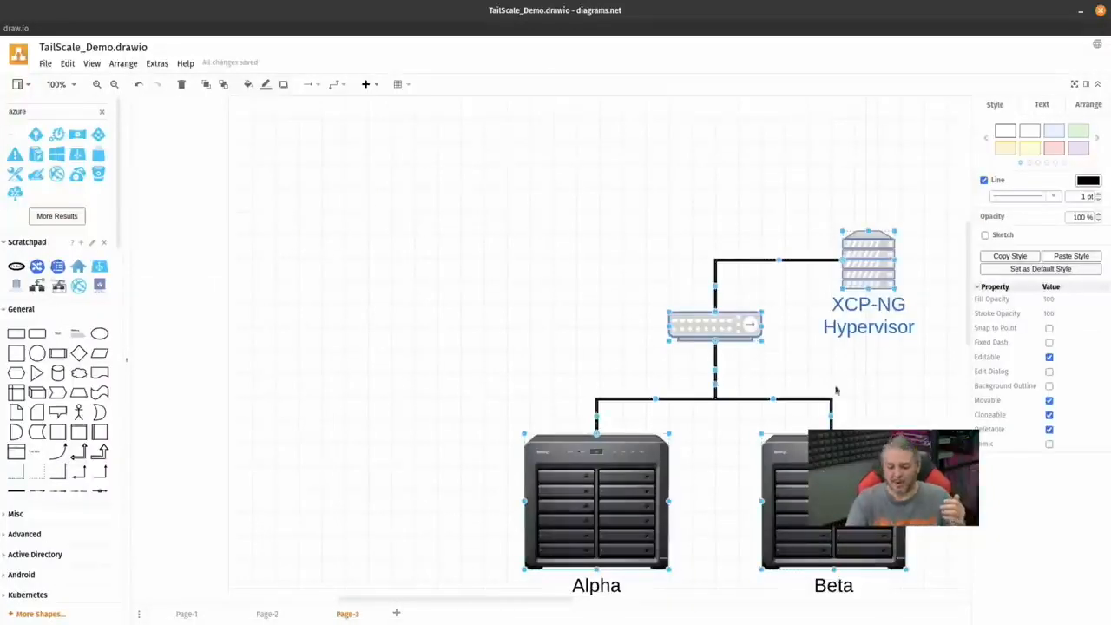
left_click_drag(839, 537, 631, 455)
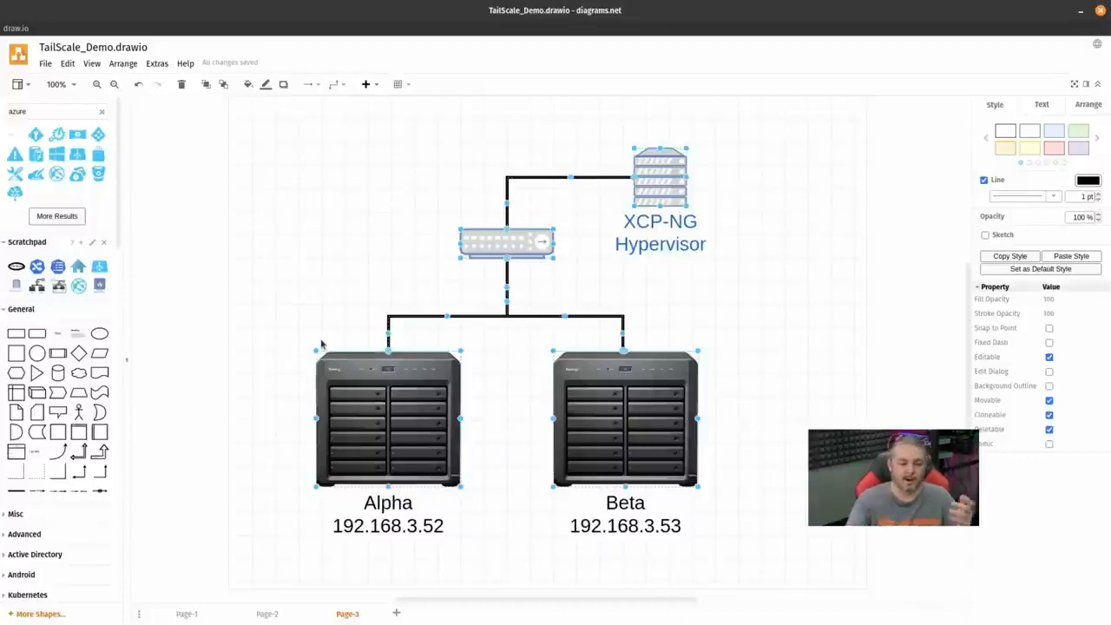
Remove both saved Alpha/Beta diagrams and the firewall from the Scratchpad and save it
left_click(93, 244)
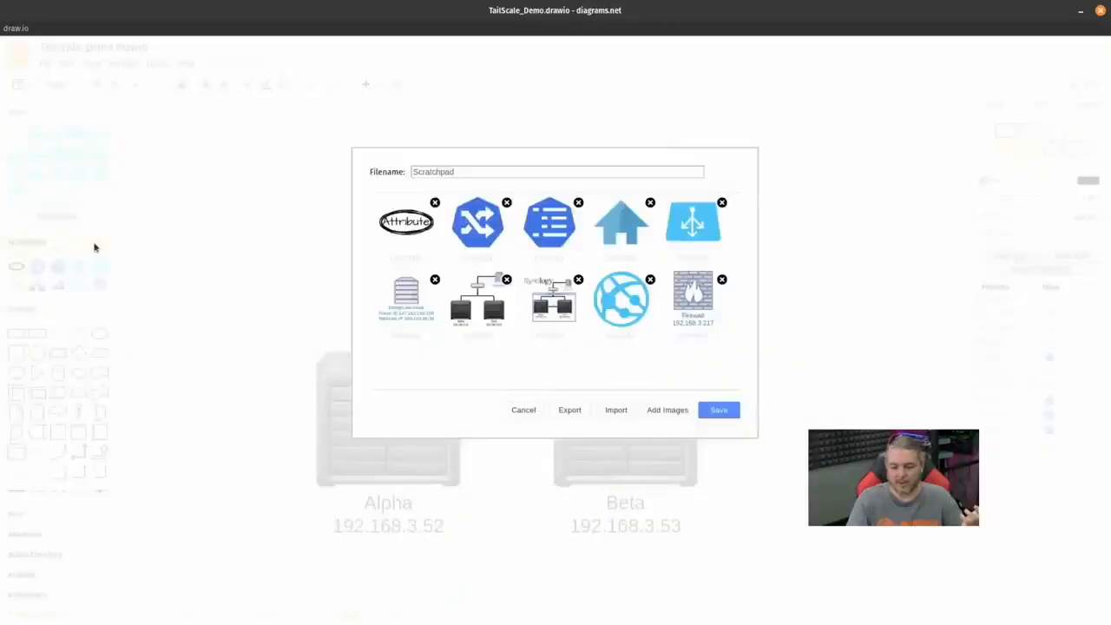
left_click(578, 279)
left_click(506, 279)
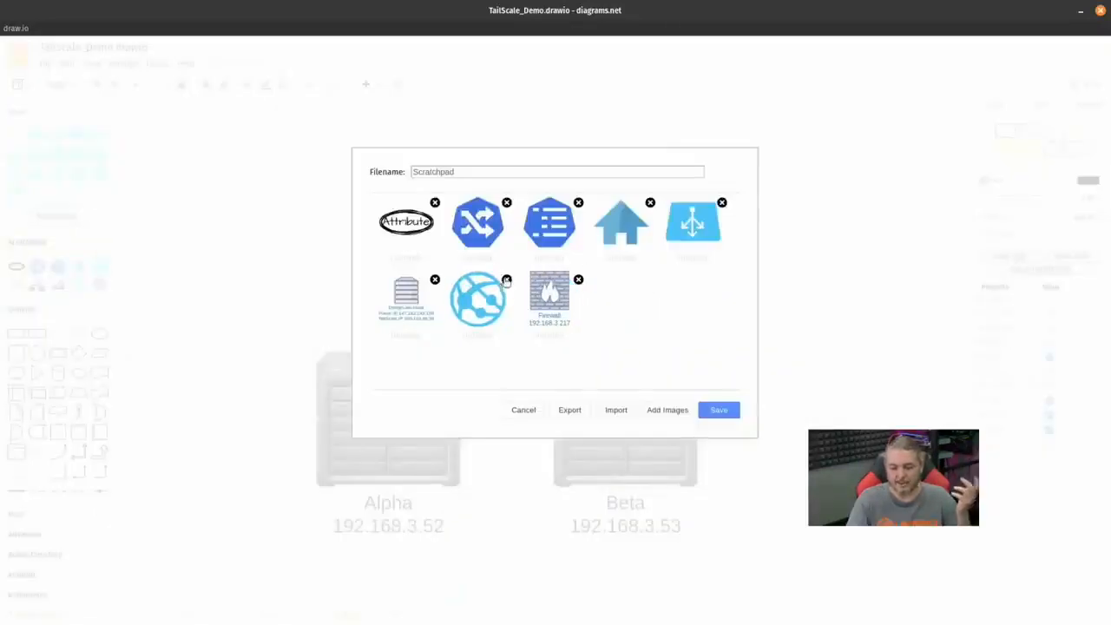
left_click(579, 280)
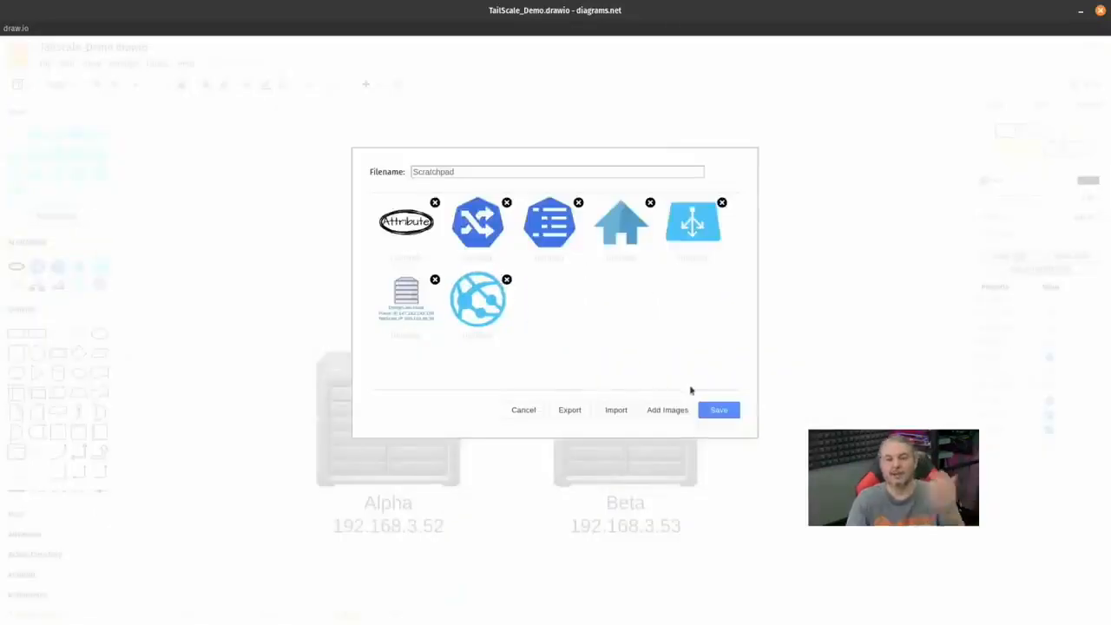
left_click(720, 412)
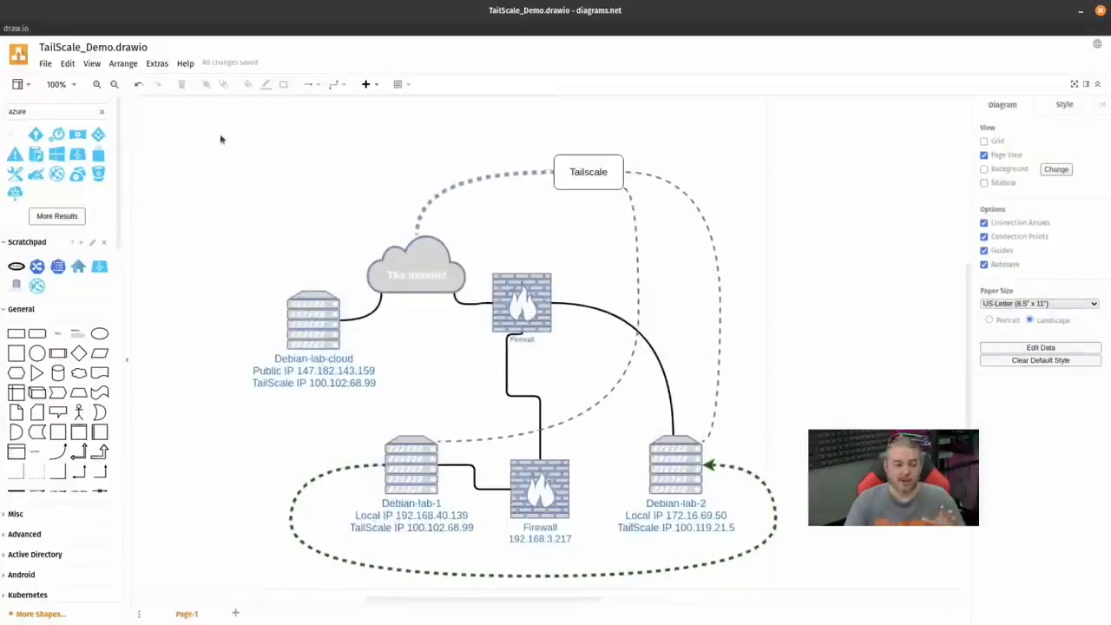
Set the interface theme to Dark and close the application so that it can restart
left_click(159, 65)
mouse_move(169, 84)
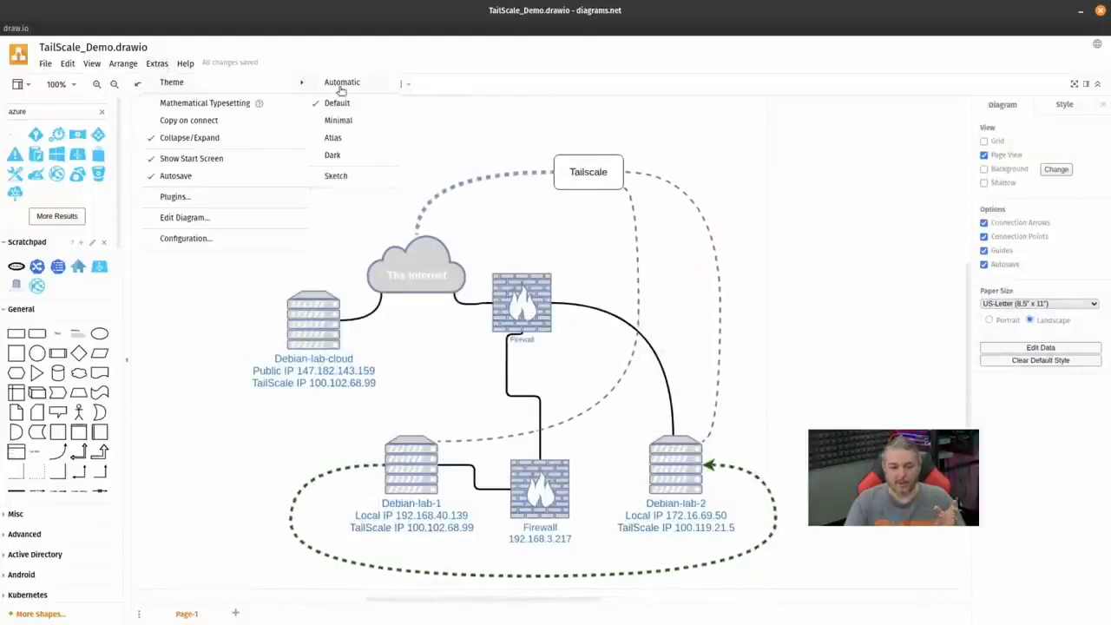
left_click(333, 154)
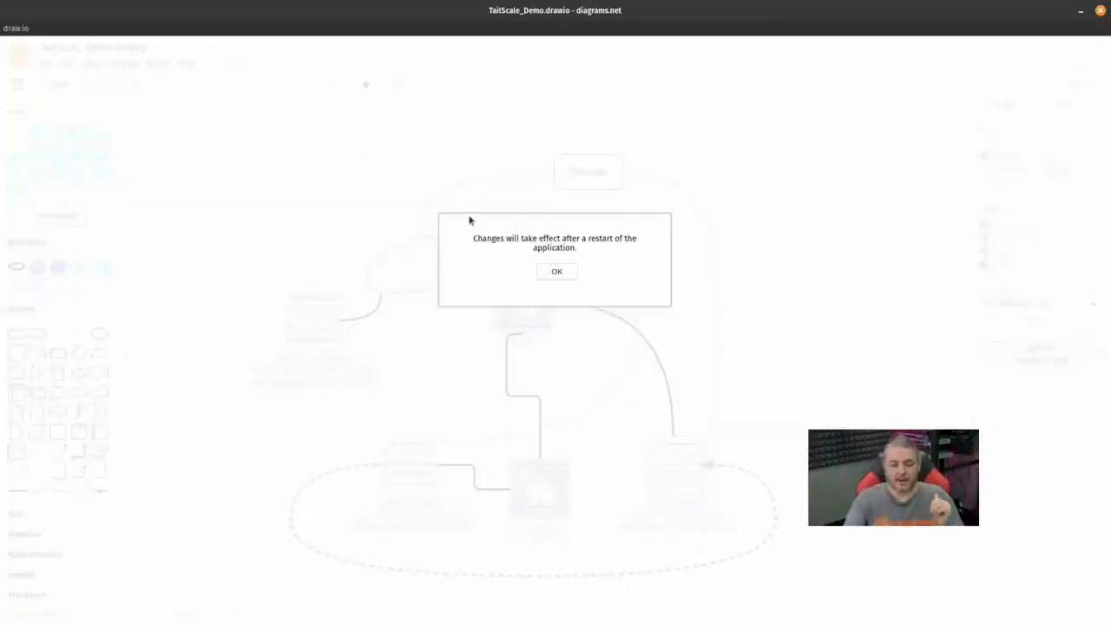
left_click(560, 272)
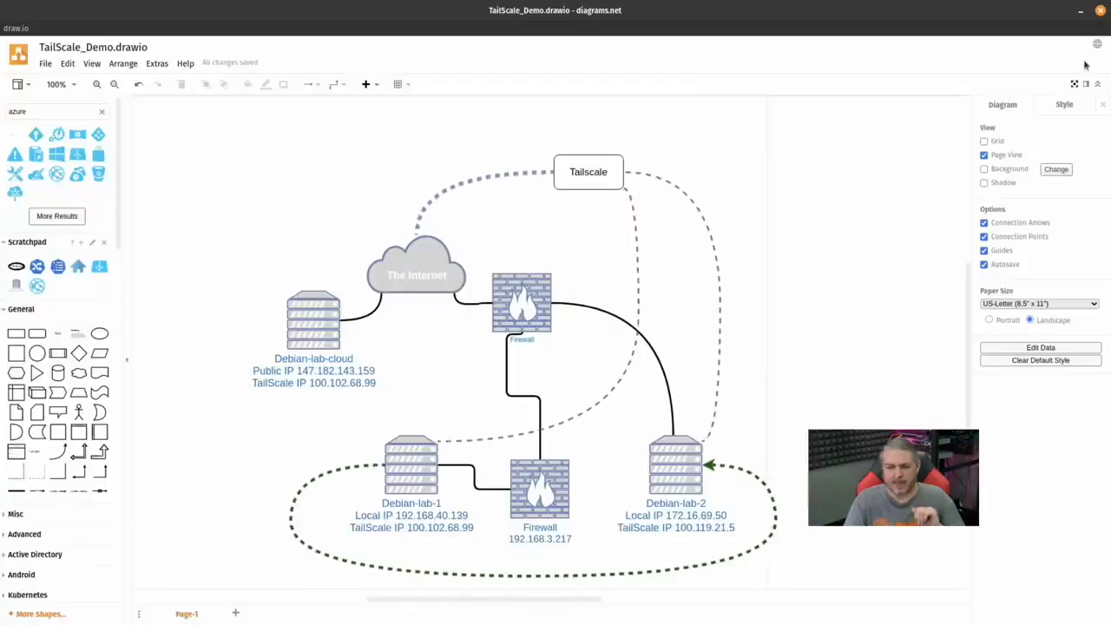
left_click(1099, 12)
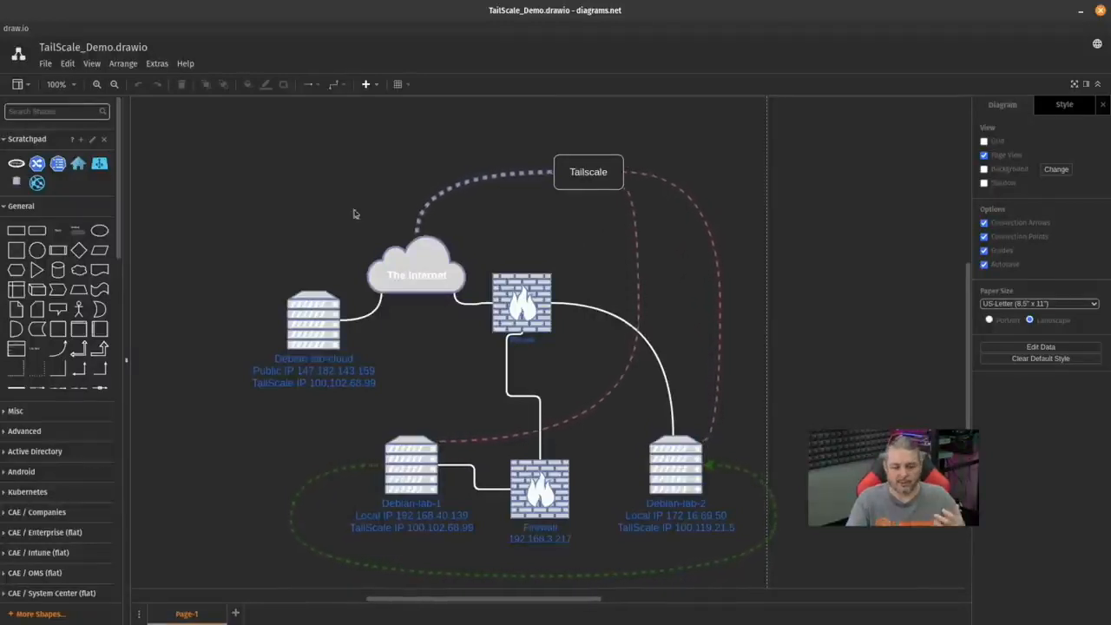
Create a new diagram from the Simple Kanban Board template, keeping the filename Untitled Diagram.drawio
left_click(44, 64)
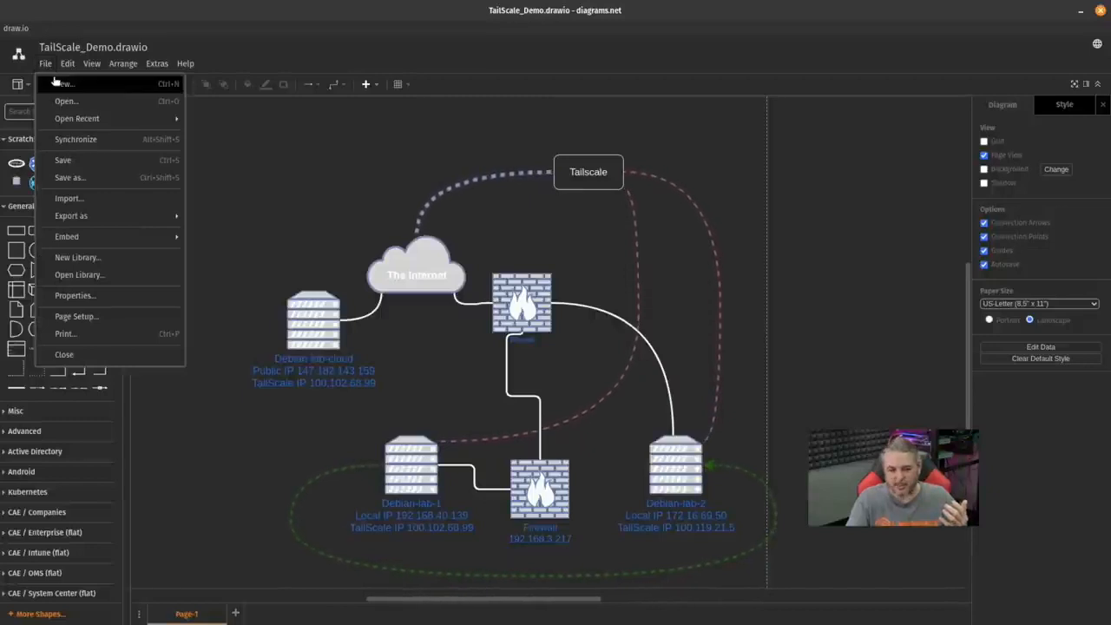
left_click(55, 82)
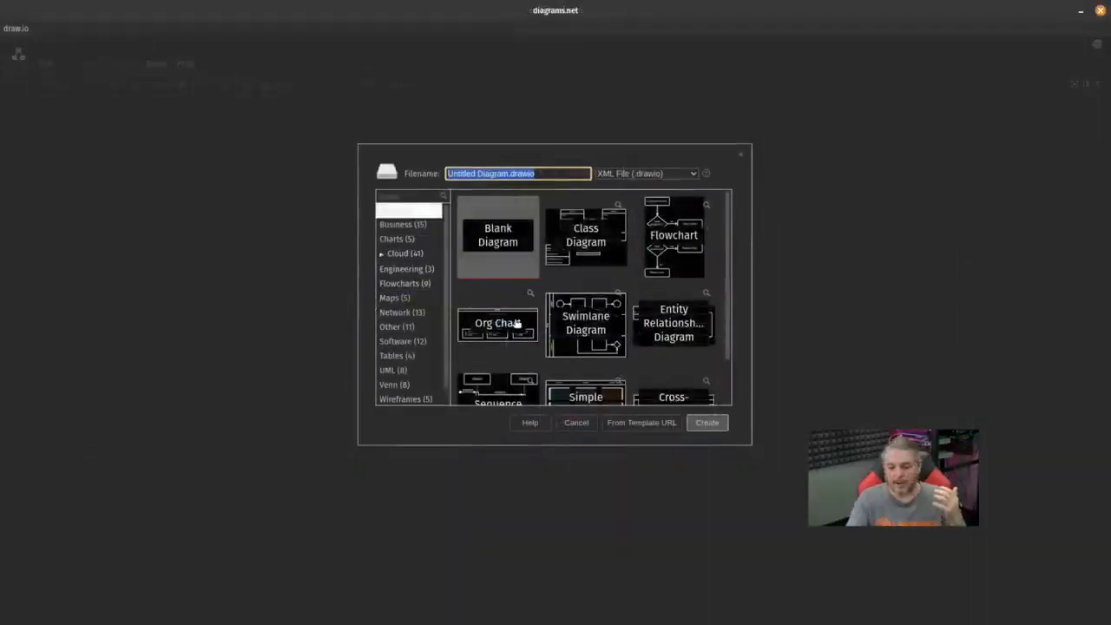
left_click(608, 323)
scroll(605, 326, "down", 1)
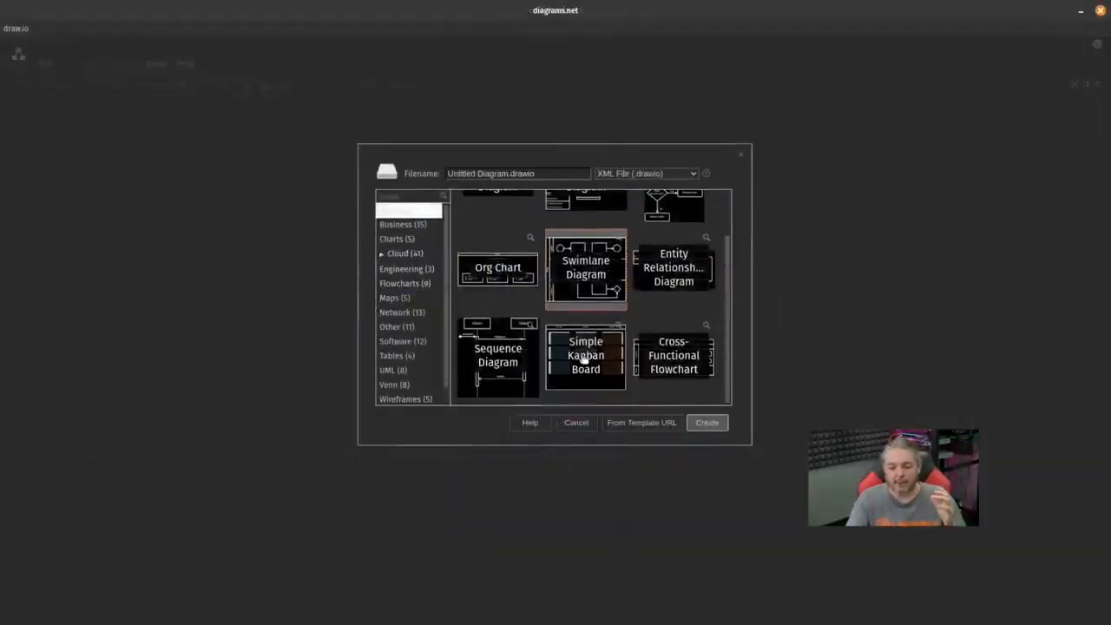
left_click(585, 358)
left_click(716, 426)
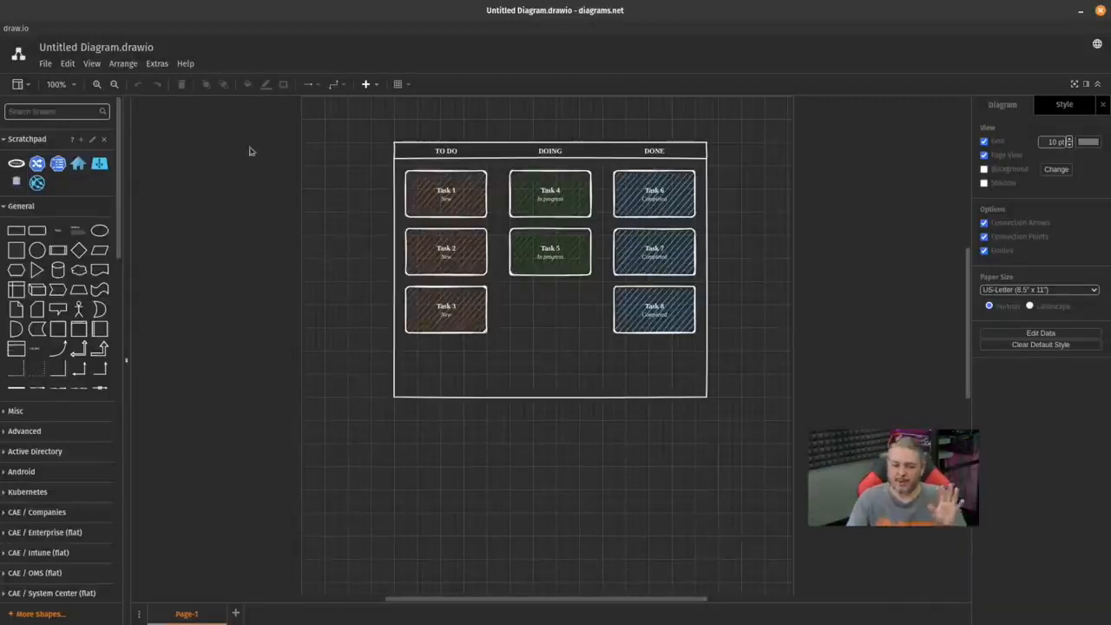
Set the interface theme to Sketch and acknowledge the restart notice
left_click(160, 65)
mouse_move(301, 88)
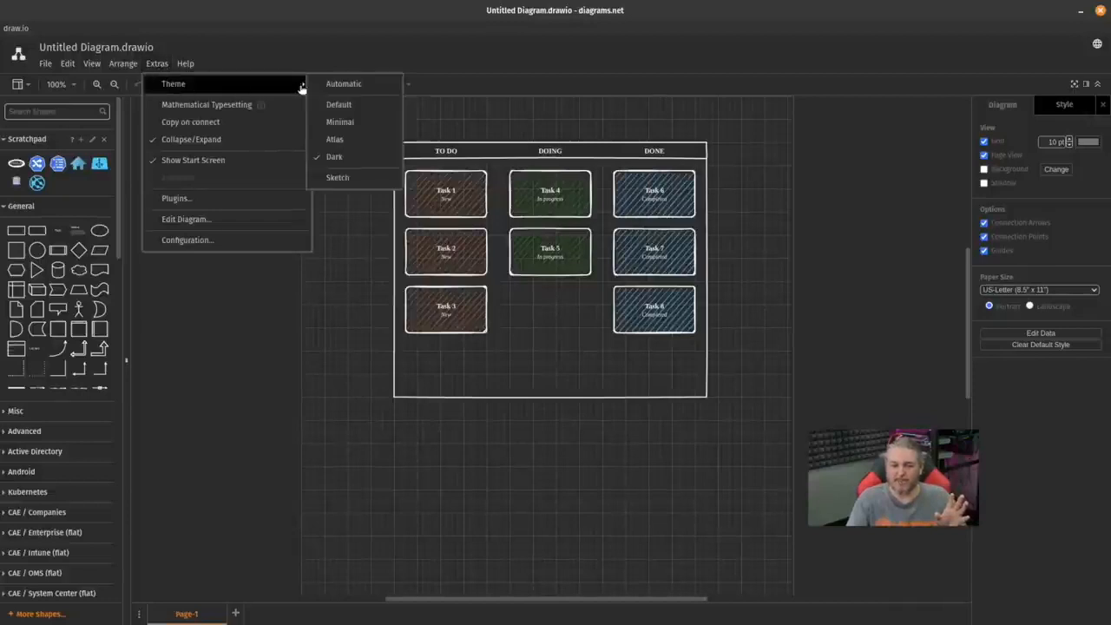
left_click(335, 178)
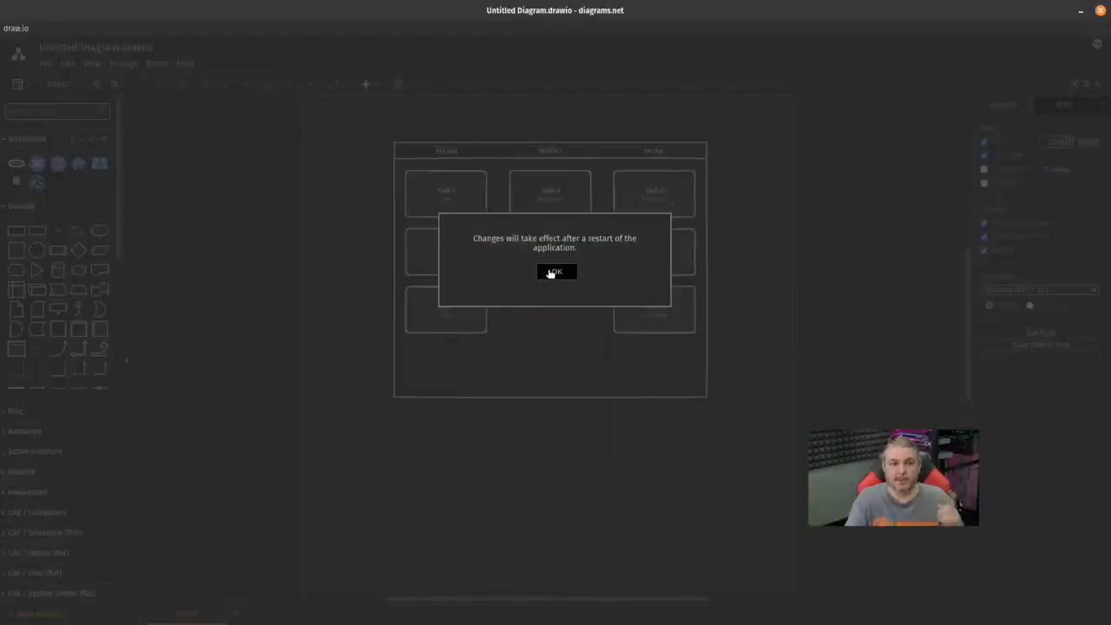
left_click(550, 274)
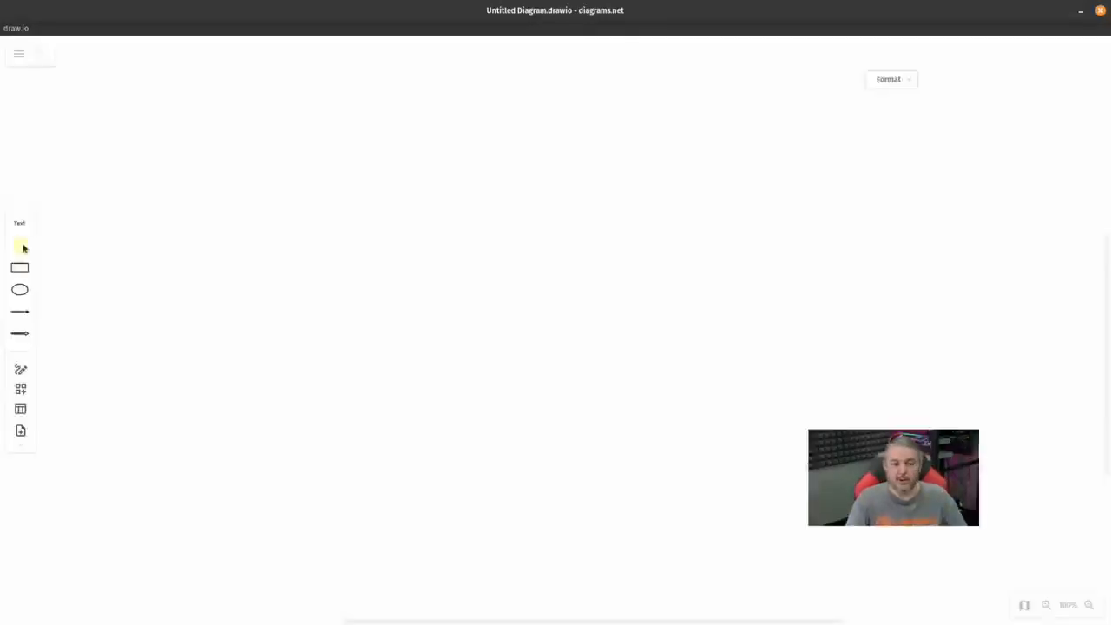
Place a yellow sticky note in the upper middle of the blank canvas and label it "In Sketch Mode"
left_click_drag(24, 248, 498, 218)
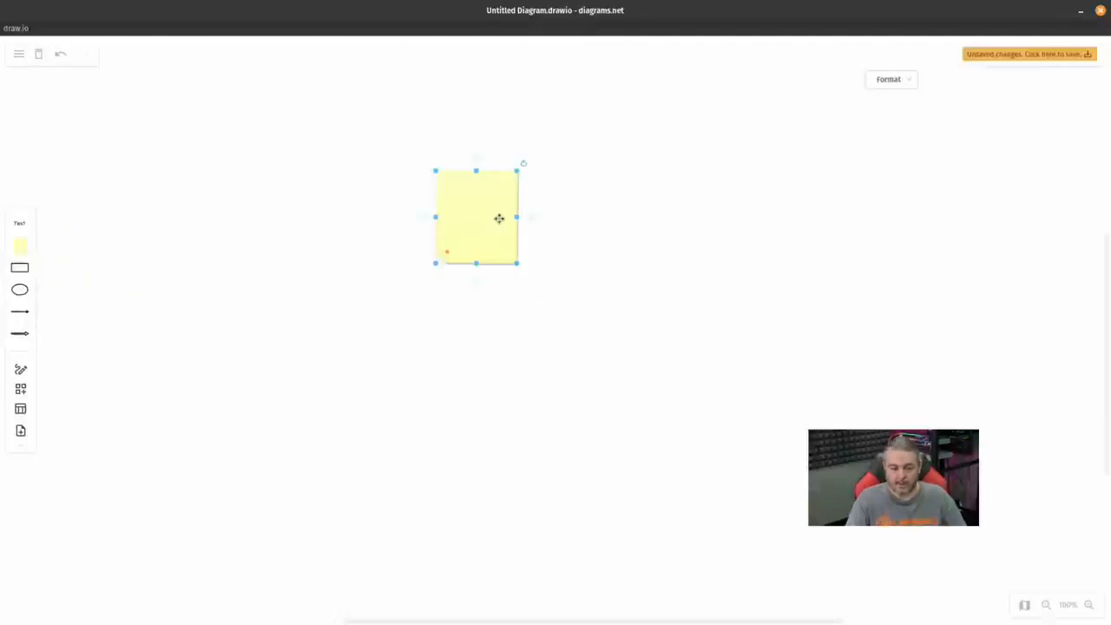
double_click(494, 220)
type("In Sketc")
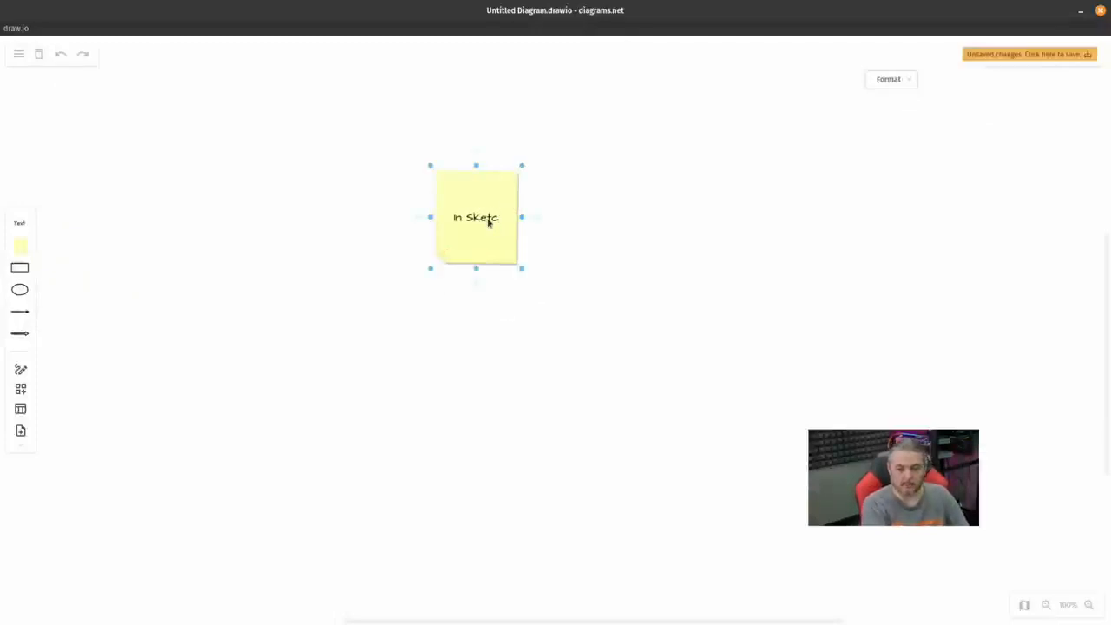
type("h Mode")
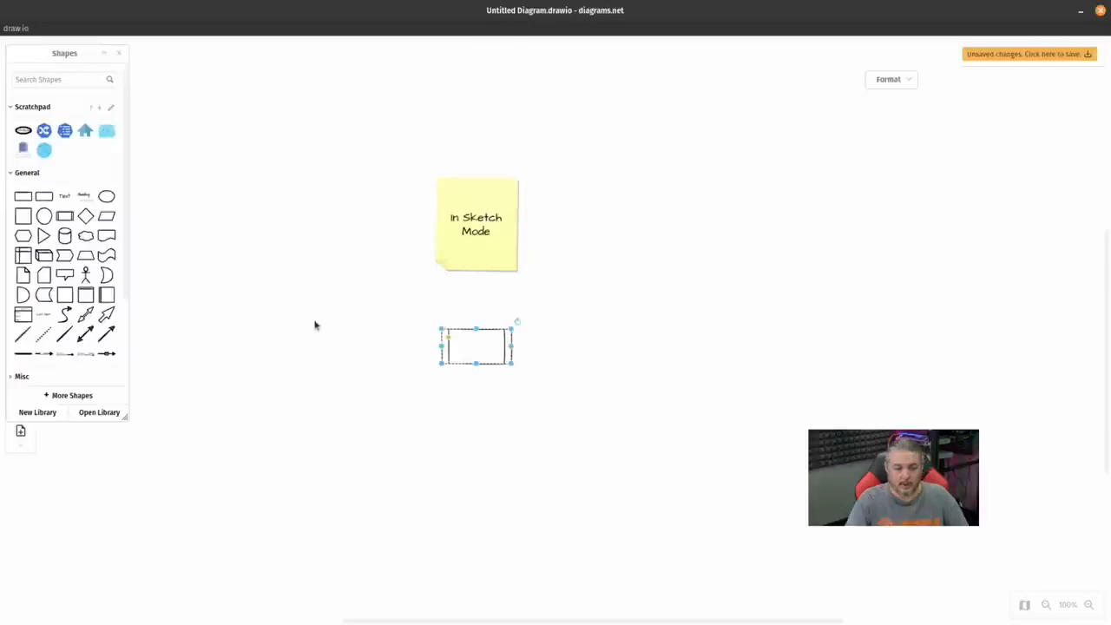
left_click(250, 288)
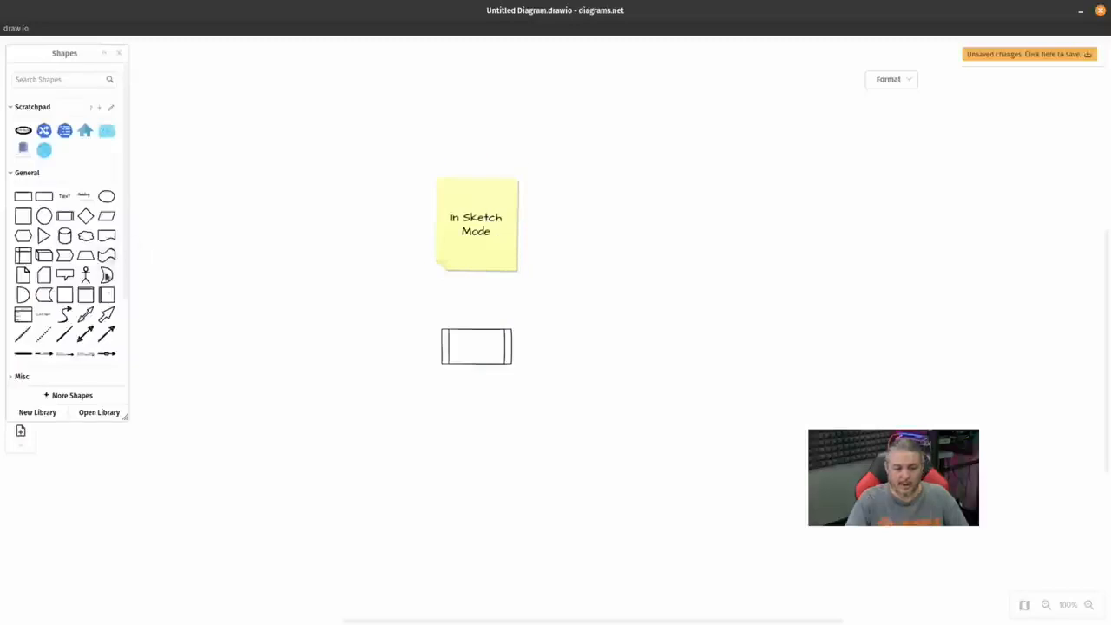
Label the process shape below the sticky note "Some Process"
left_click(479, 347)
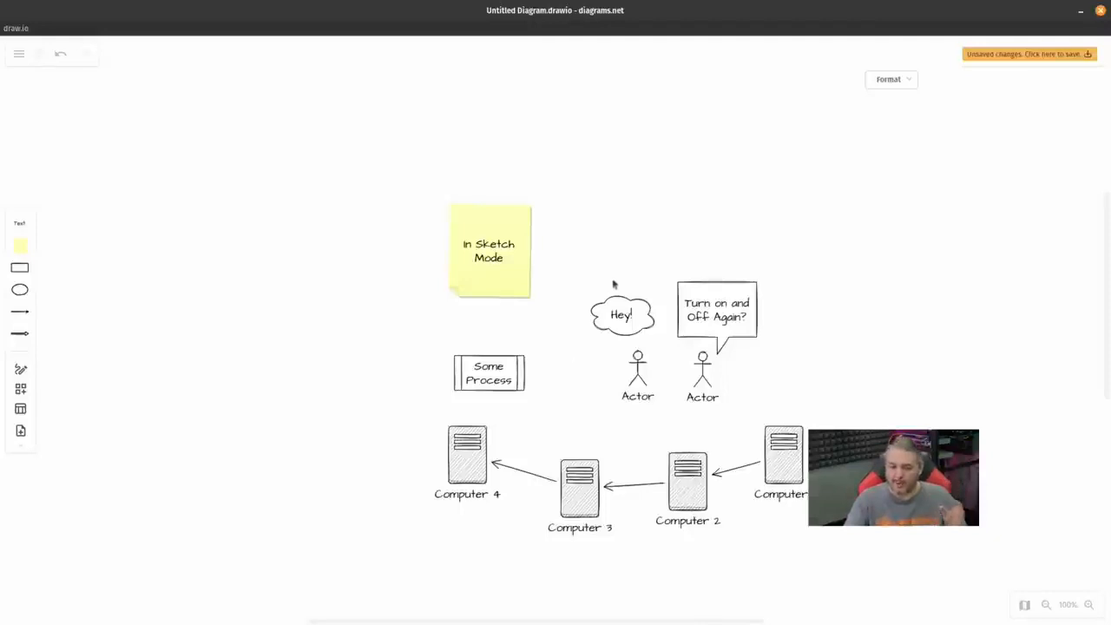
Enable the Dark preference for the Sketch interface
left_click(27, 56)
mouse_move(75, 72)
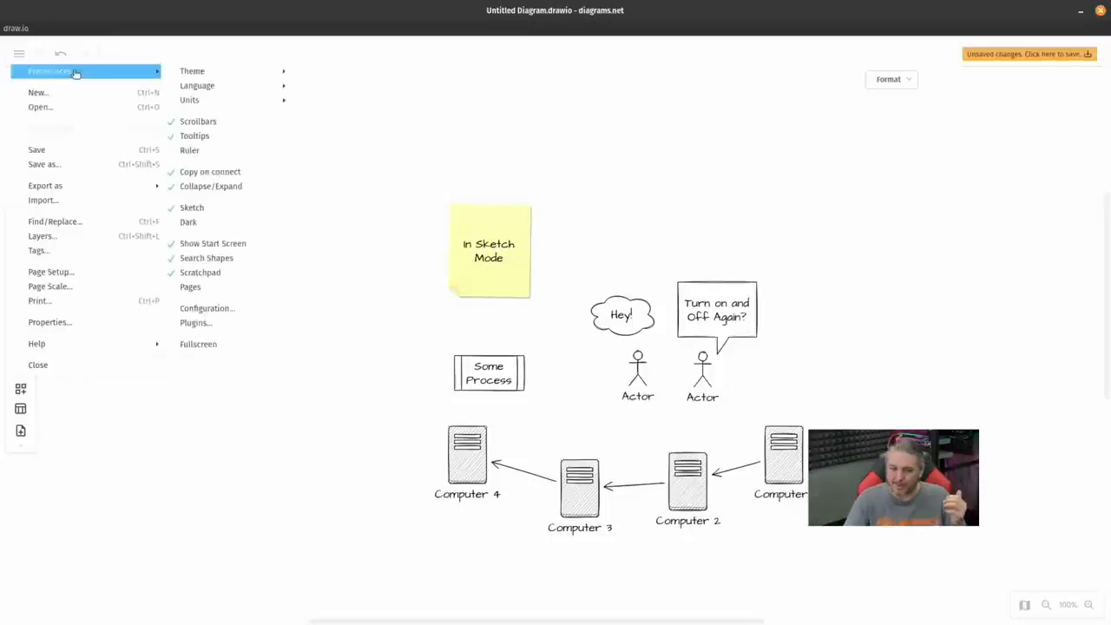
left_click(233, 221)
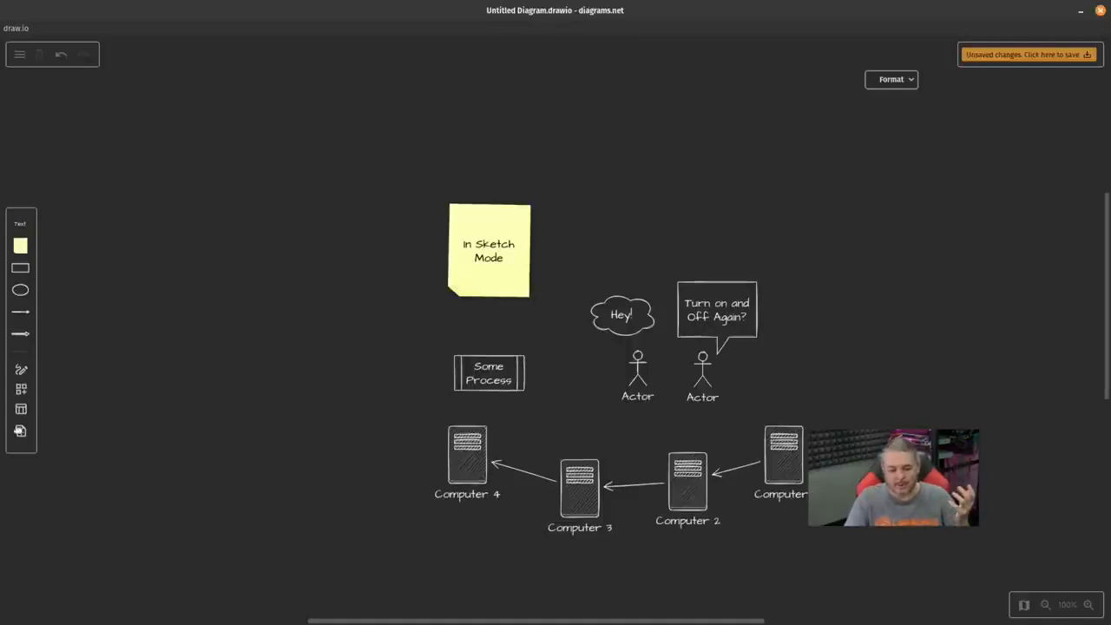
Add the saved blue heptagon list icon from the Scratchpad to the left of the sticky note, and close the shape library
left_click(22, 390)
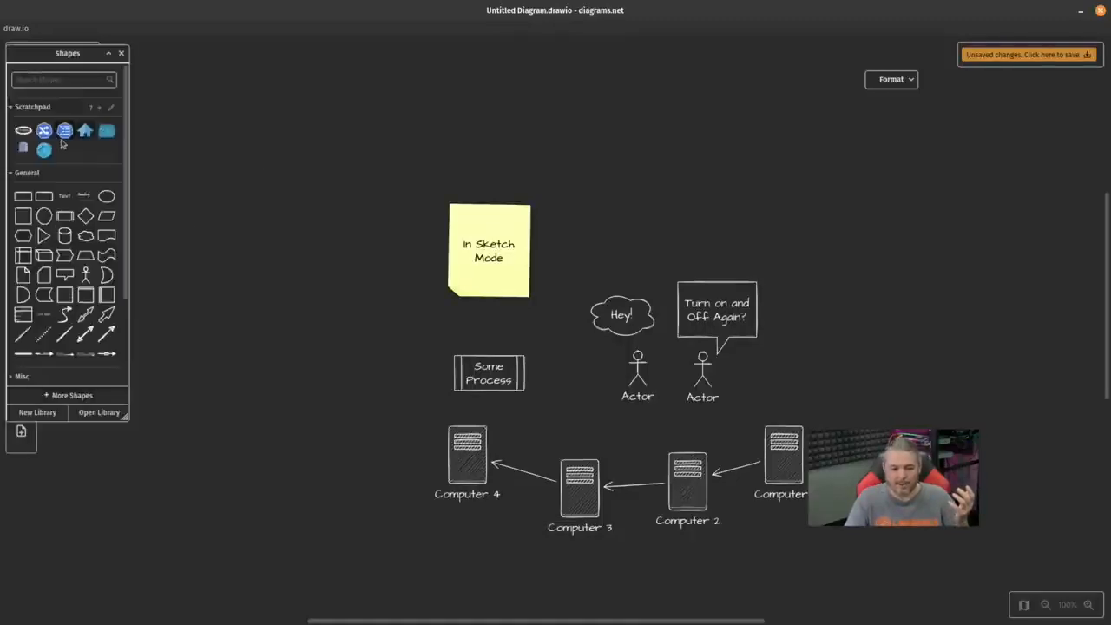
mouse_move(66, 136)
left_click_drag(65, 136, 384, 236)
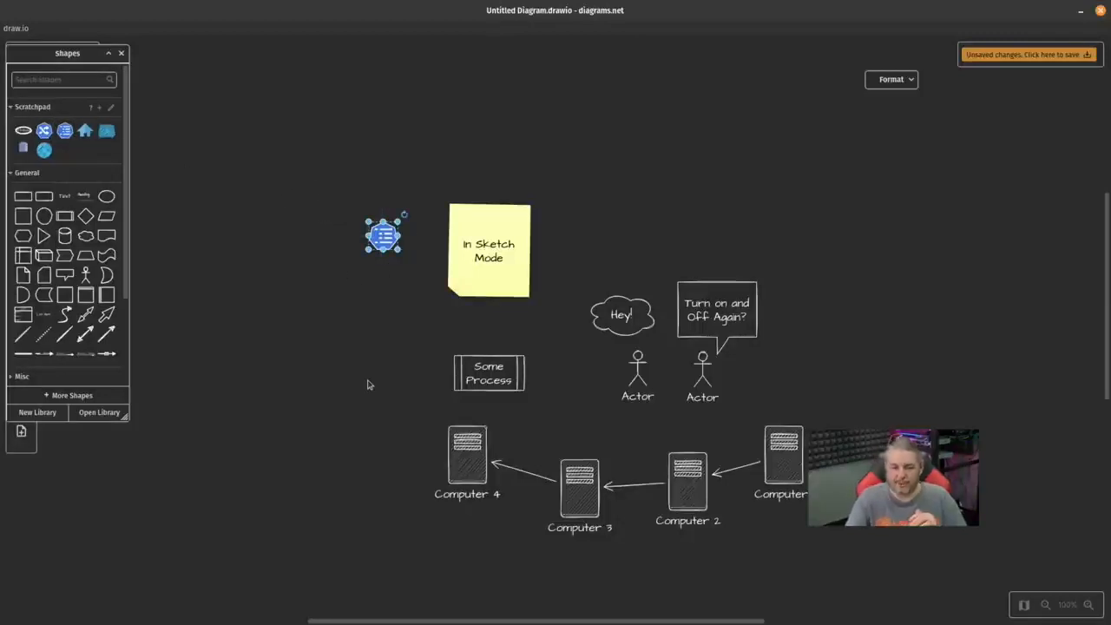
left_click(122, 54)
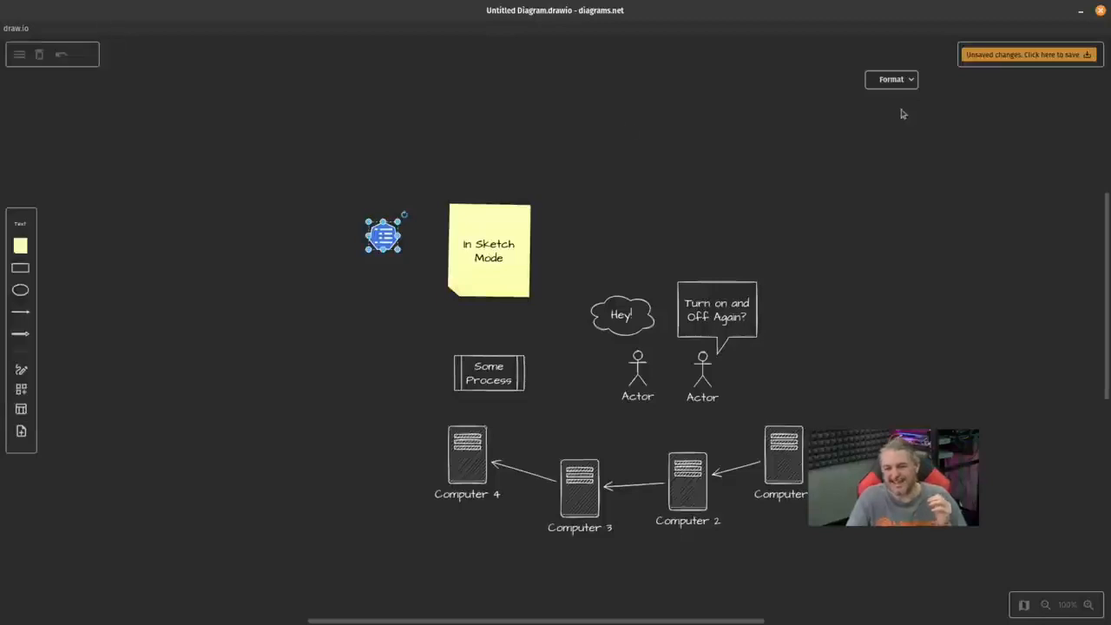
Preview the preset diagram styles, including the second set, and apply the one with white shapes on a dark navy background
left_click(903, 80)
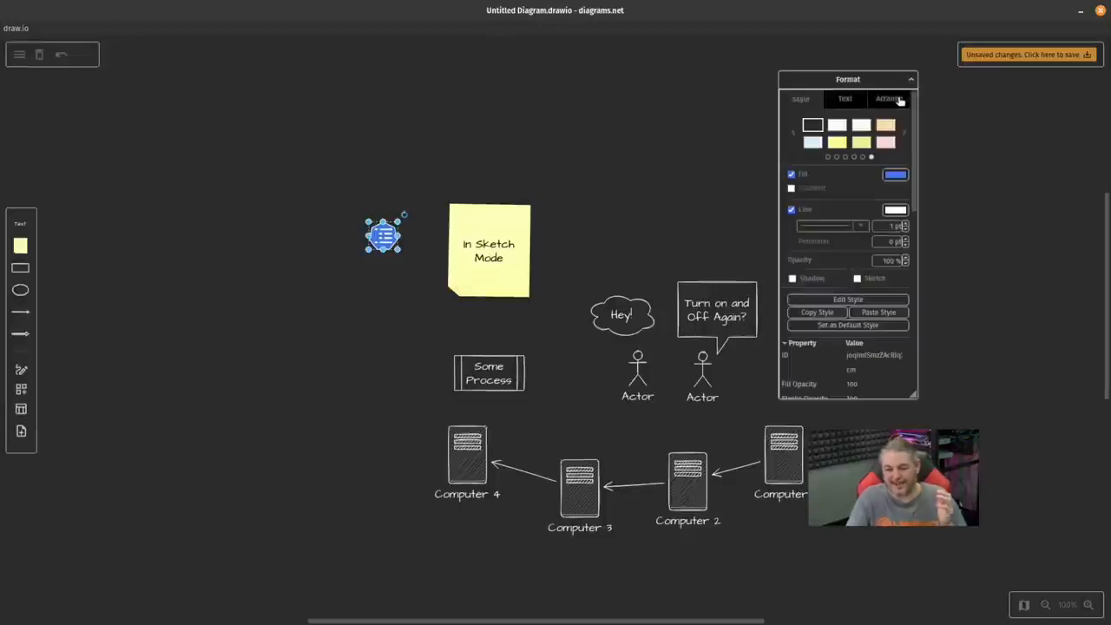
left_click(918, 111)
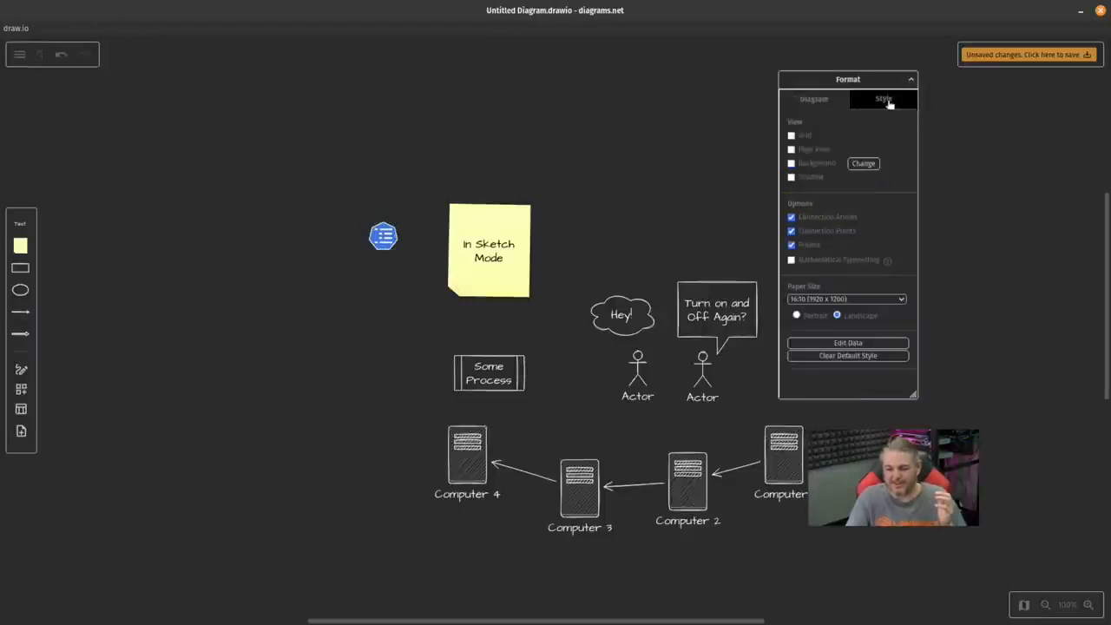
left_click(883, 100)
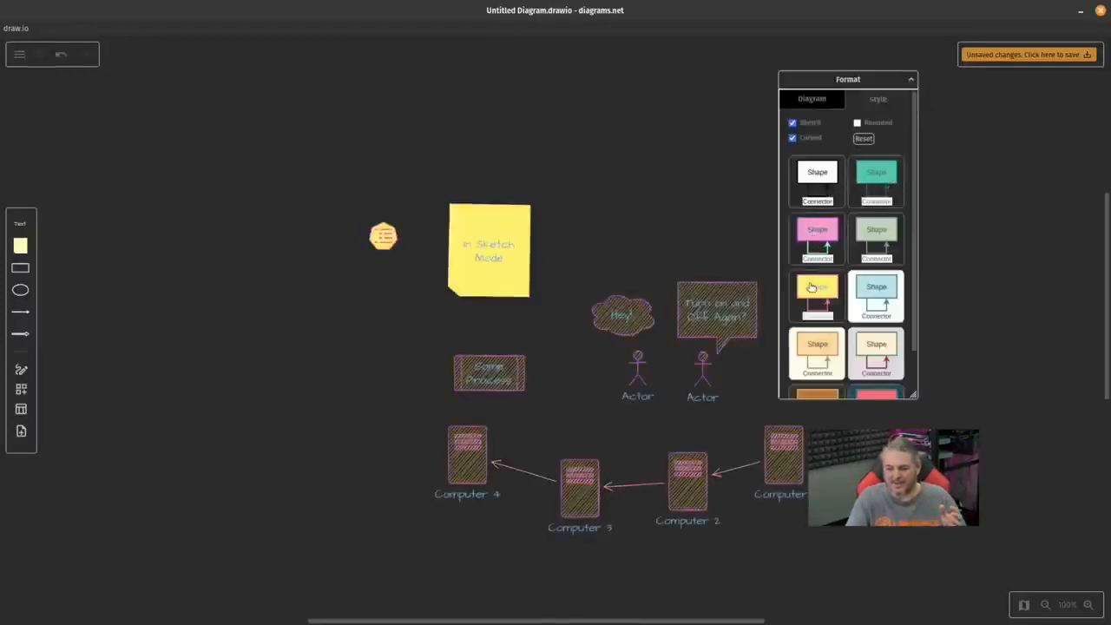
scroll(818, 295, "down", 1)
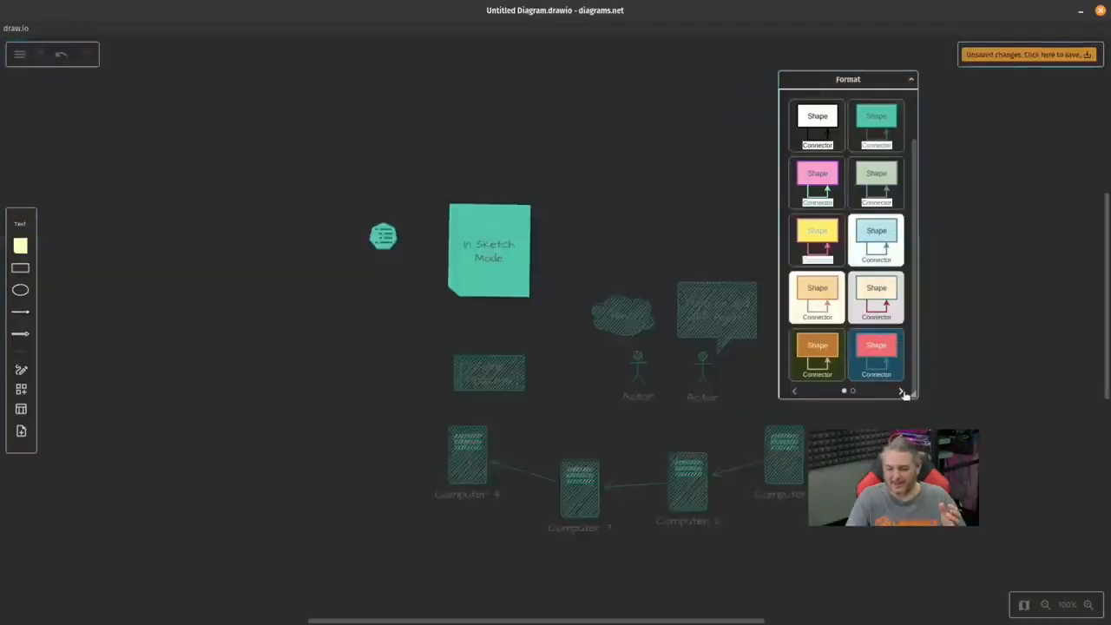
left_click(901, 392)
scroll(871, 339, "down", 1)
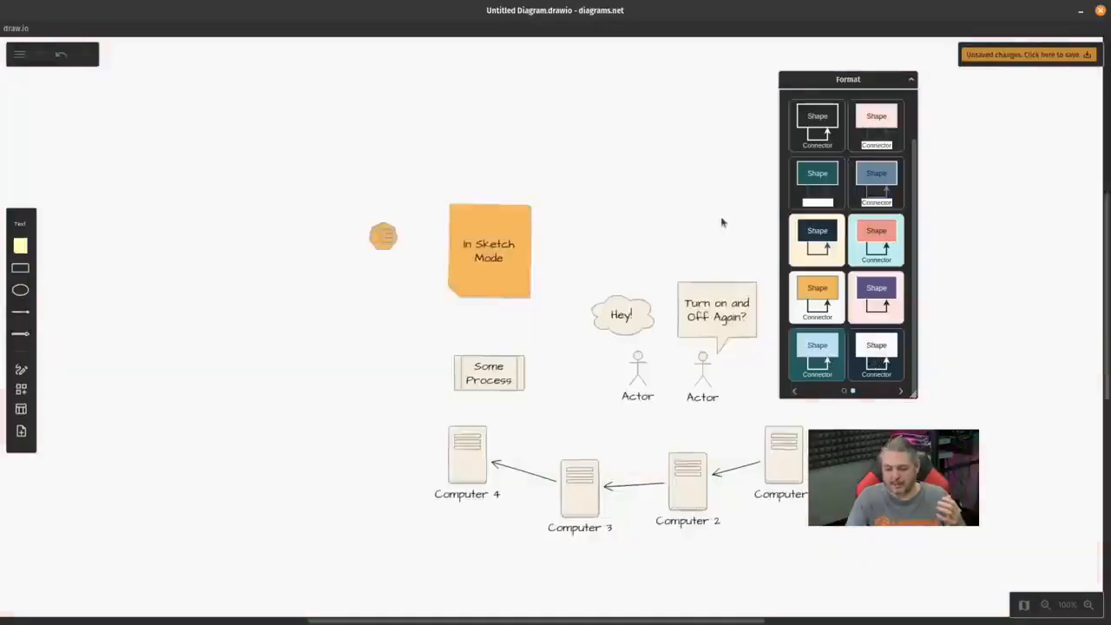
left_click(817, 238)
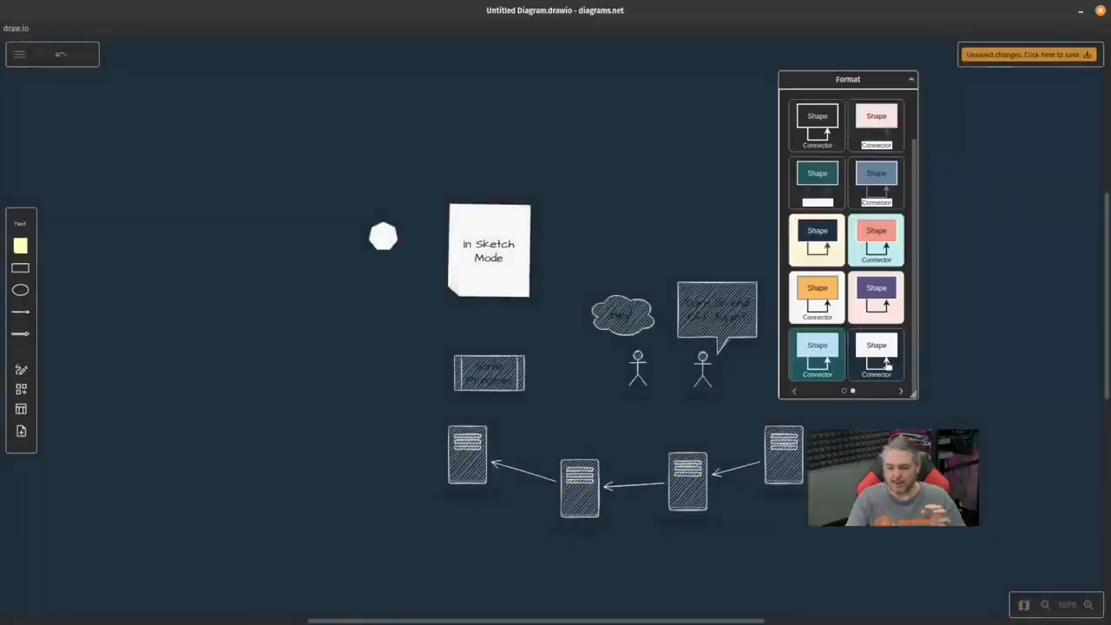
Save the diagram as Testing_Delete.drawio in the NetworkLayouts folder
left_click(979, 54)
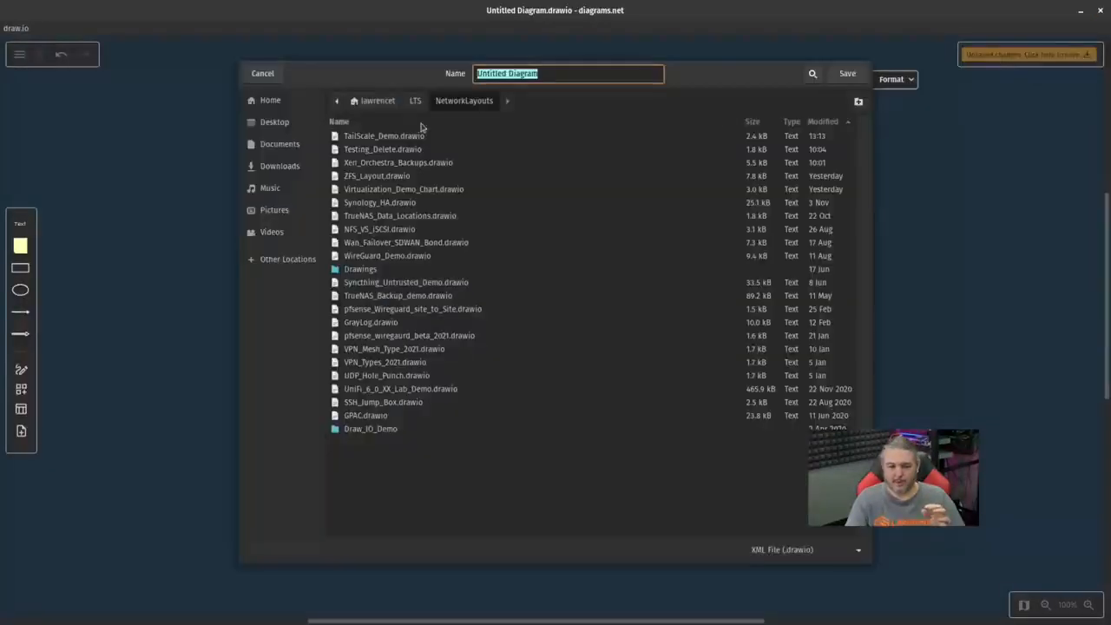
type("Test")
left_click(535, 100)
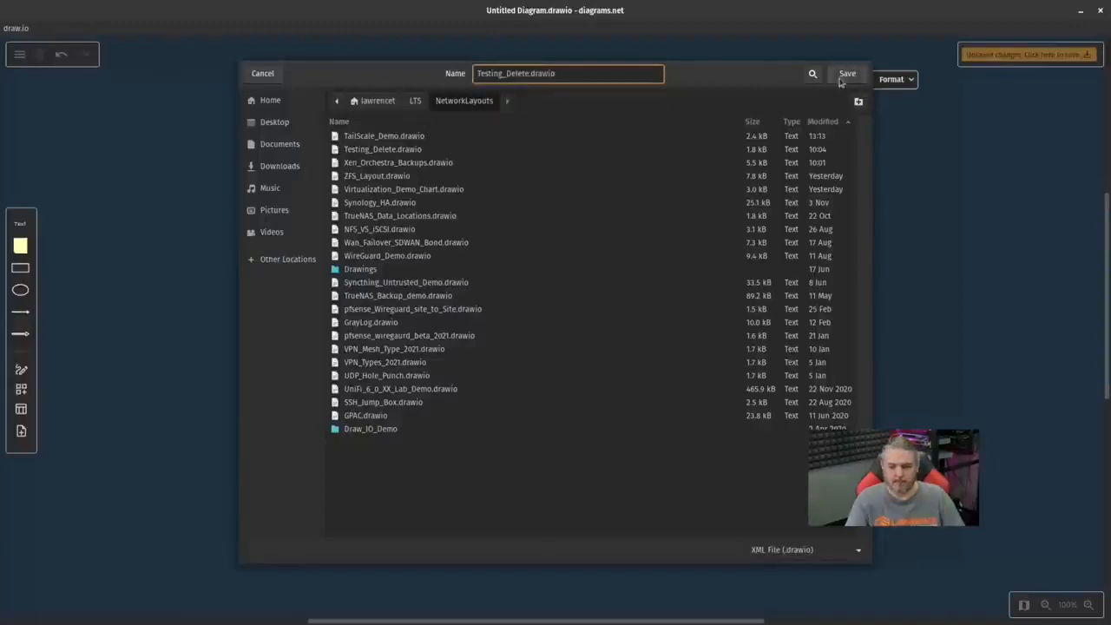
left_click(840, 76)
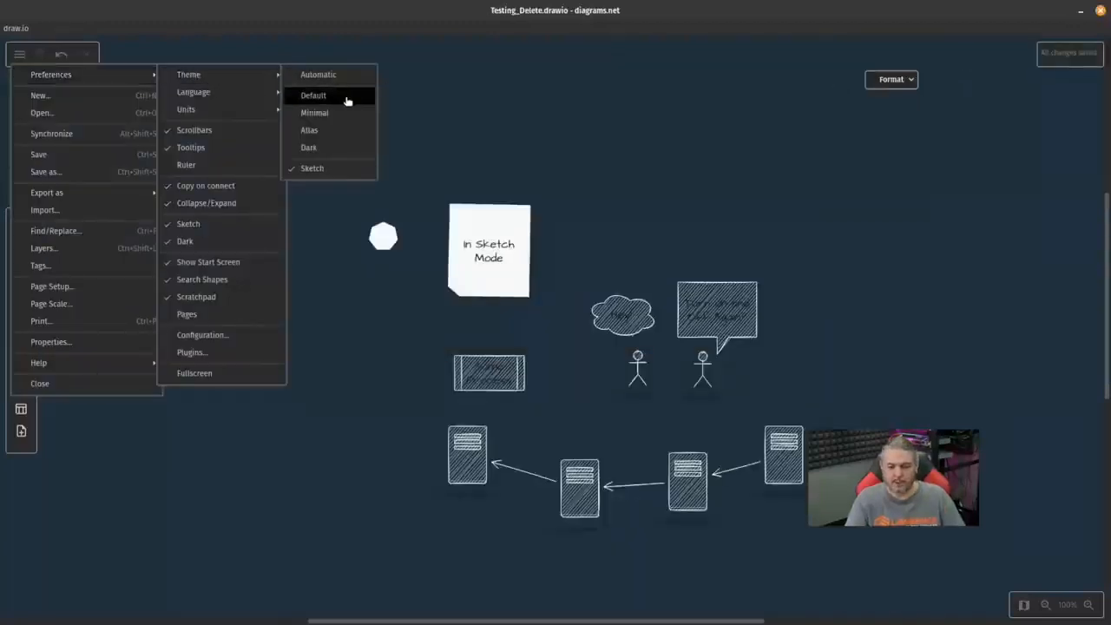
Set the interface theme to Default
left_click(347, 102)
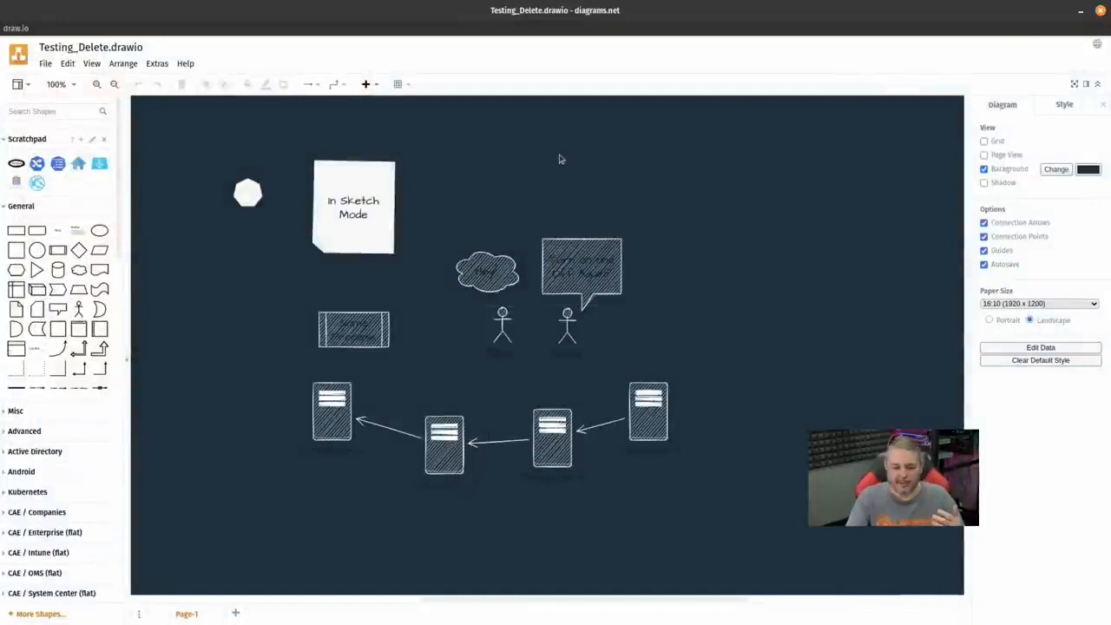
Apply the light-blue preset style to the whole diagram and place a rounded rectangle above and to the right of the speech callout
left_click(1049, 108)
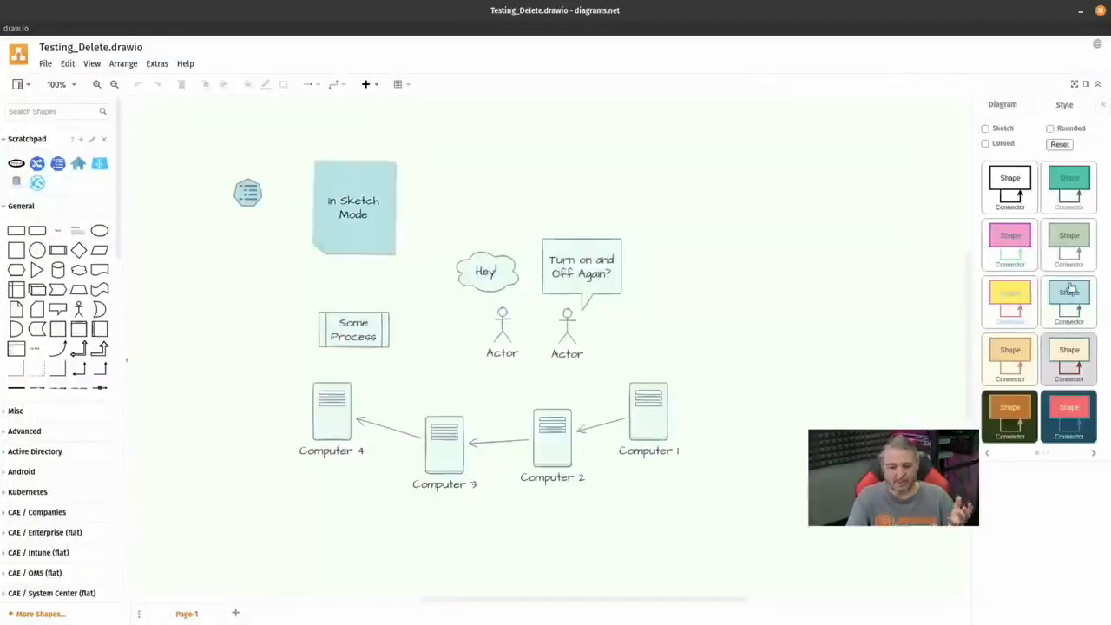
left_click(1070, 304)
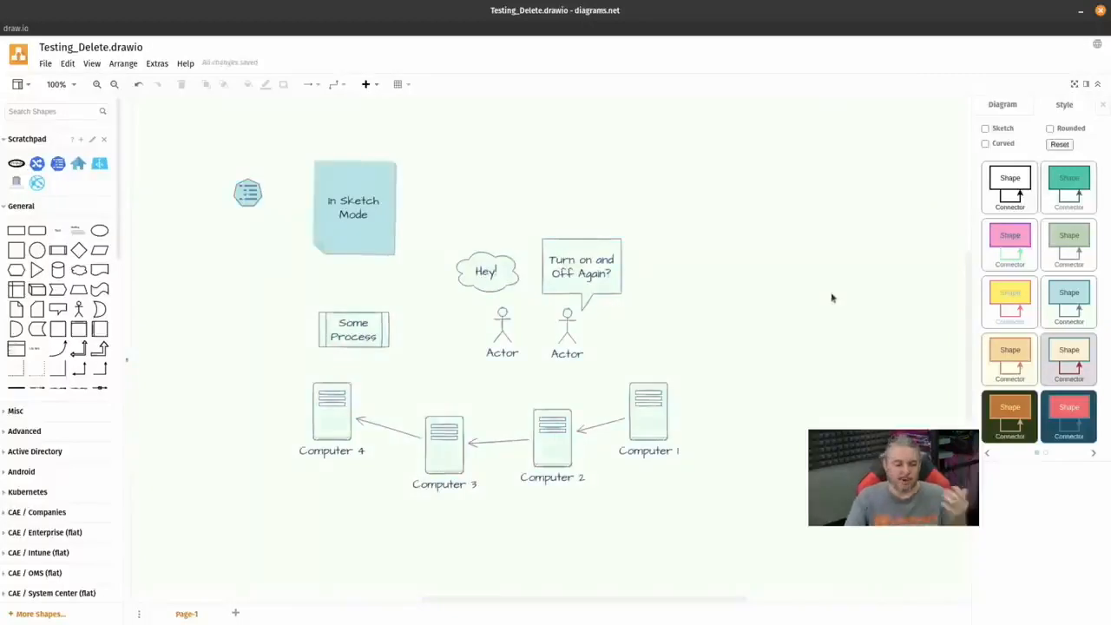
left_click_drag(36, 231, 712, 195)
left_click(726, 273)
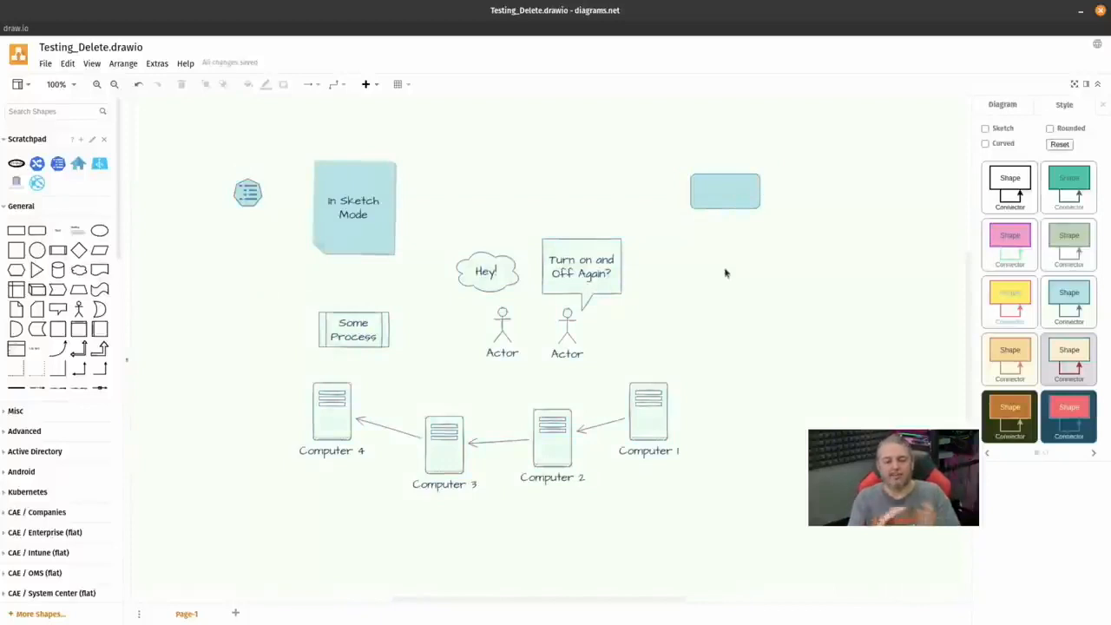